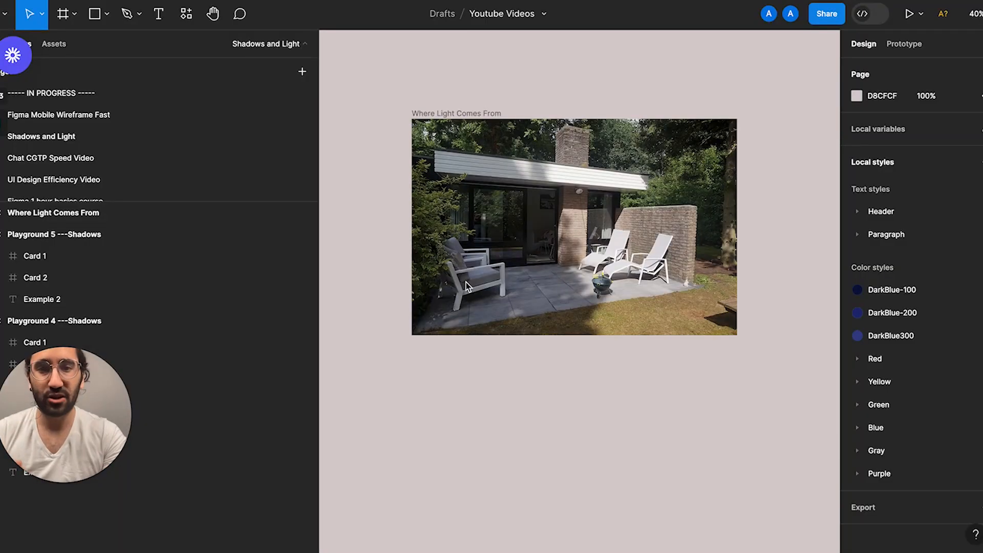
Step: Draw a diagonal line about 415 long from the upper-right trees to the brick wall, with an arrowhead at the wall end
{"action": "scroll", "coordinate": [469, 421], "scroll_direction": "right", "scroll_amount": 5}
{"action": "key", "text": "shift+1"}
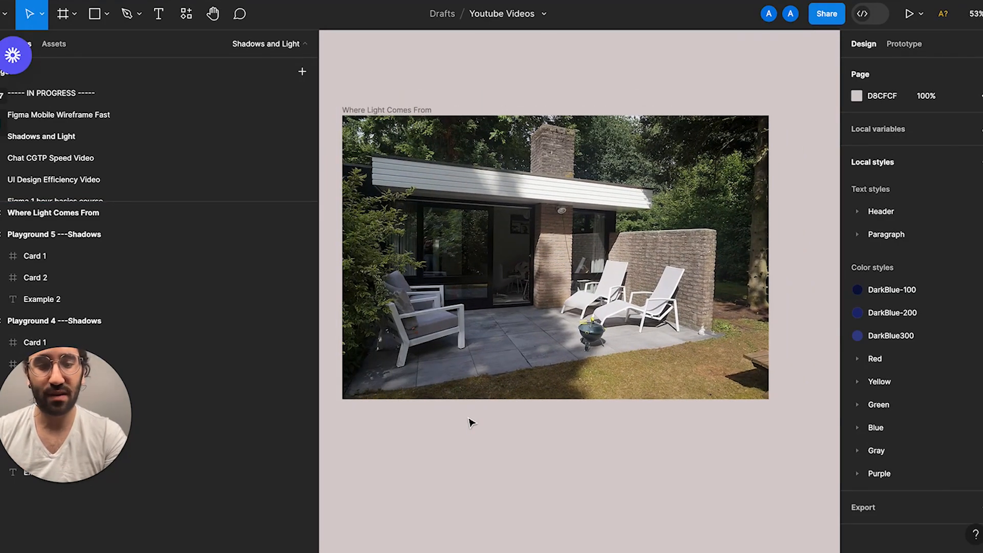
{"action": "key", "text": "l"}
{"action": "left_click_drag", "start_coordinate": [672, 231], "coordinate": [650, 257]}
{"action": "left_click", "coordinate": [891, 418]}
{"action": "left_click", "coordinate": [886, 434]}
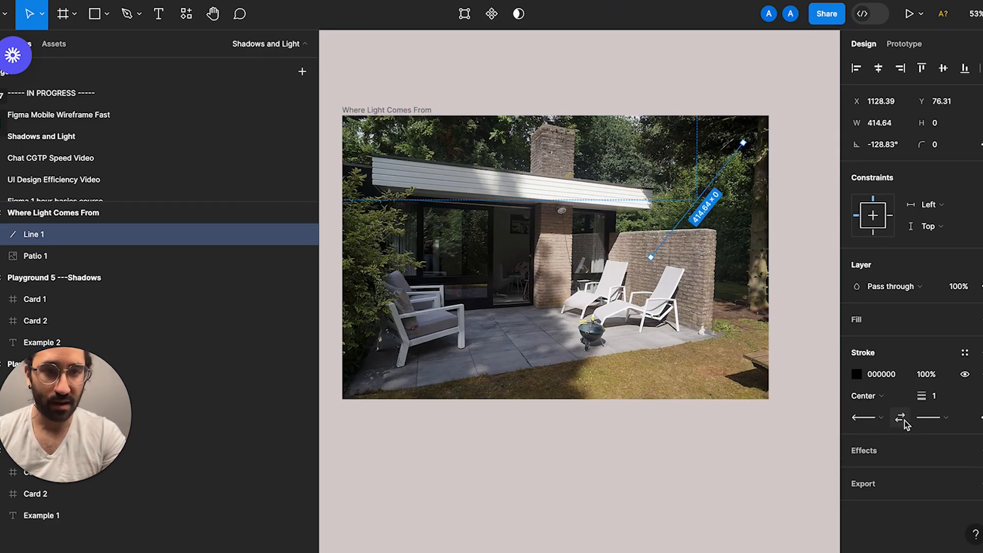
{"action": "left_click", "coordinate": [899, 417]}
Step: Set the arrow's stroke colour to red FF0505 and its stroke weight to 4
{"action": "left_click", "coordinate": [856, 373]}
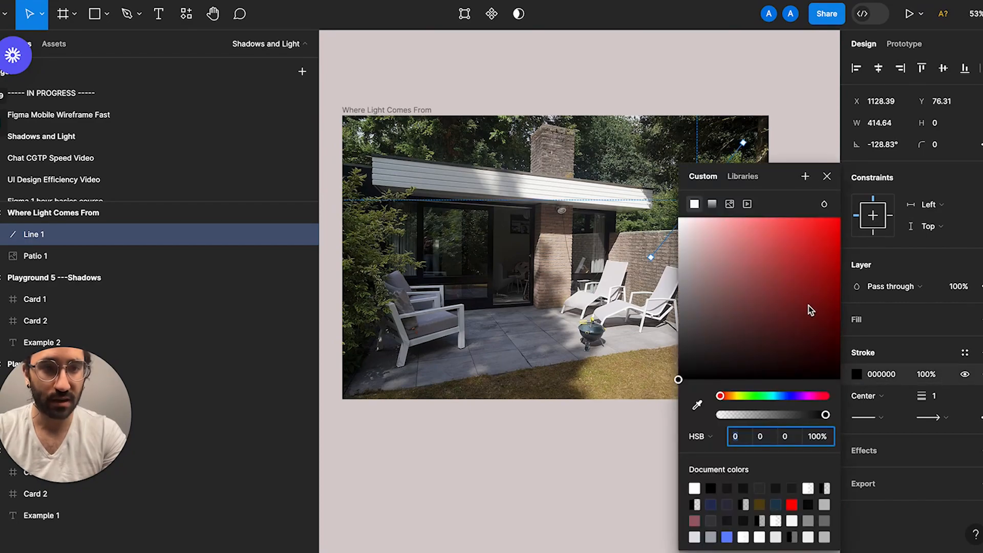
{"action": "left_click", "coordinate": [836, 218]}
{"action": "left_click", "coordinate": [939, 403]}
{"action": "type", "text": "4"}
{"action": "key", "text": "Return"}
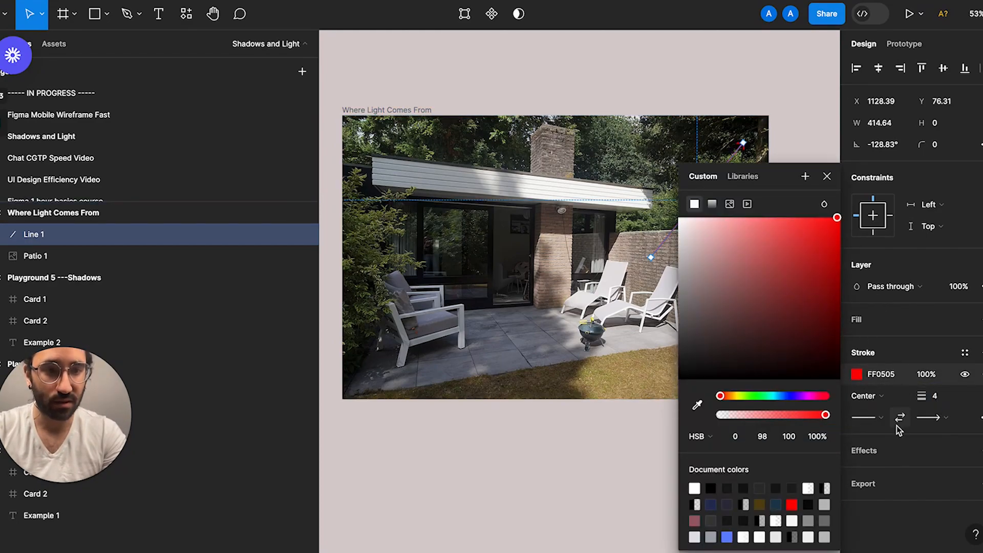
{"action": "left_click", "coordinate": [824, 171]}
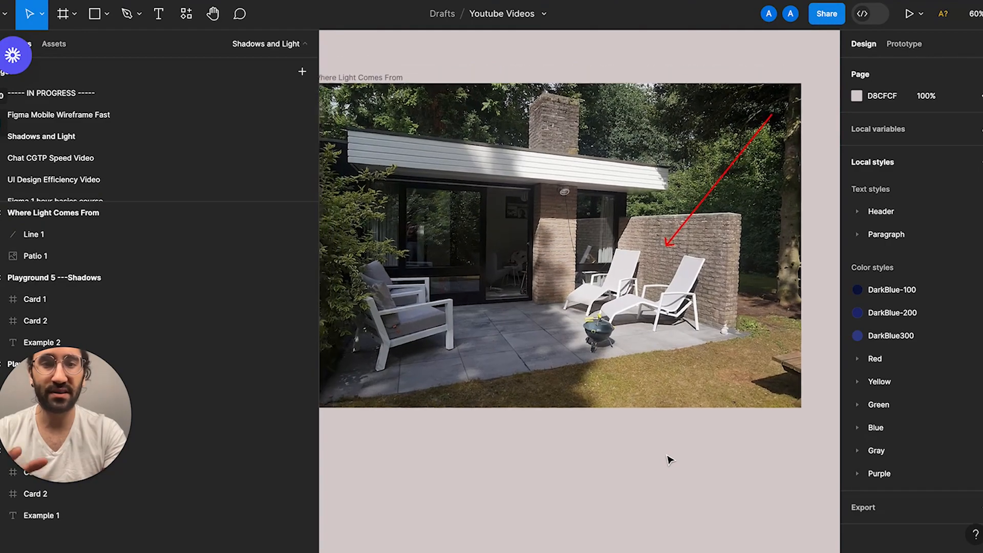
Step: Draw a rectangle about 146 × 157 below the patio photo and place a copy to its left
{"action": "left_click", "coordinate": [595, 340]}
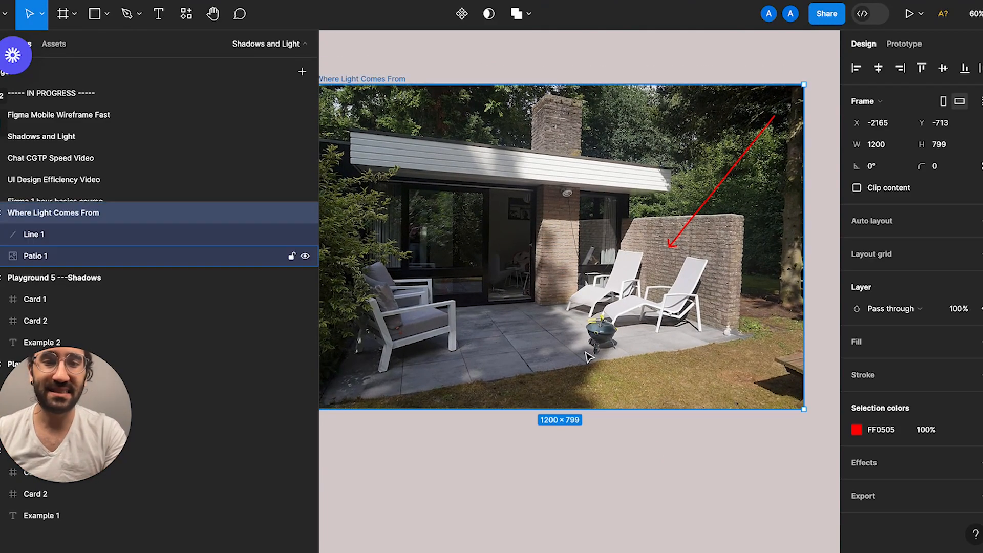
{"action": "scroll", "coordinate": [596, 348], "scroll_direction": "up", "scroll_amount": 2}
{"action": "scroll", "coordinate": [600, 363], "scroll_direction": "down", "scroll_amount": 4}
{"action": "scroll", "coordinate": [601, 374], "scroll_direction": "up", "scroll_amount": 2}
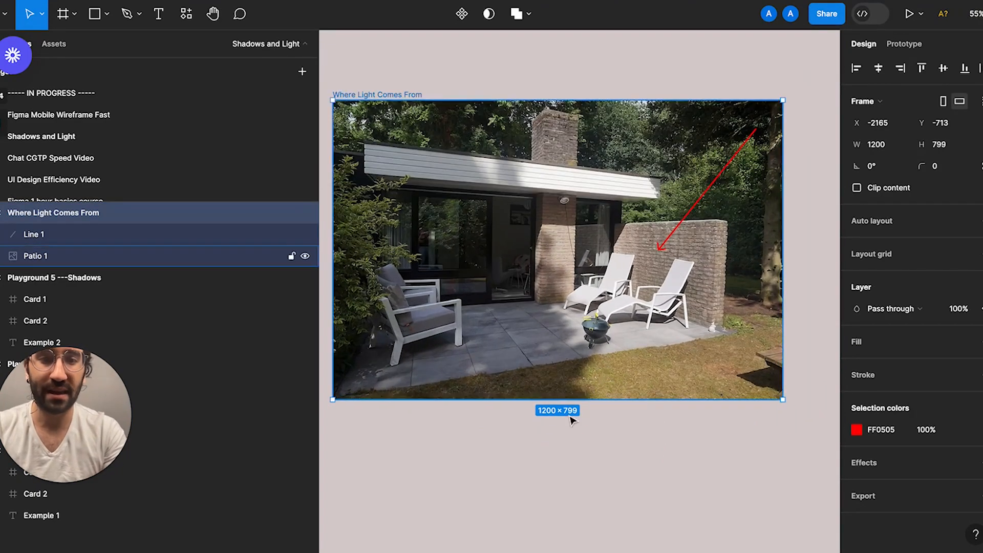
{"action": "key", "text": "r"}
{"action": "left_click_drag", "start_coordinate": [612, 419], "coordinate": [666, 477]}
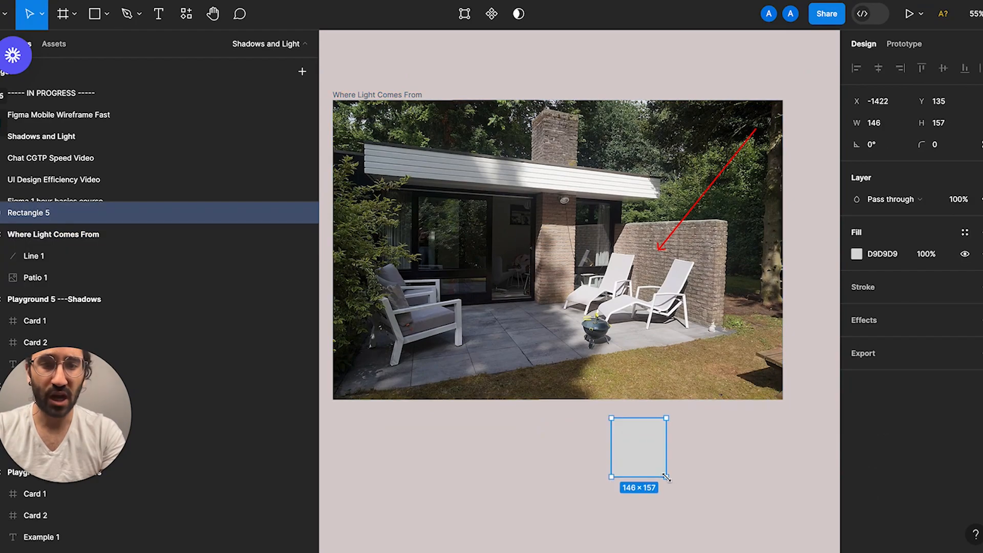
{"action": "left_click_drag", "start_coordinate": [640, 441], "coordinate": [565, 438]}
Step: Fill the right rectangle with sunlit grass colour B29C65 and the left one with the dark shaded grass colour, both sampled from the photo
{"action": "left_click", "coordinate": [629, 450]}
{"action": "key", "text": "i"}
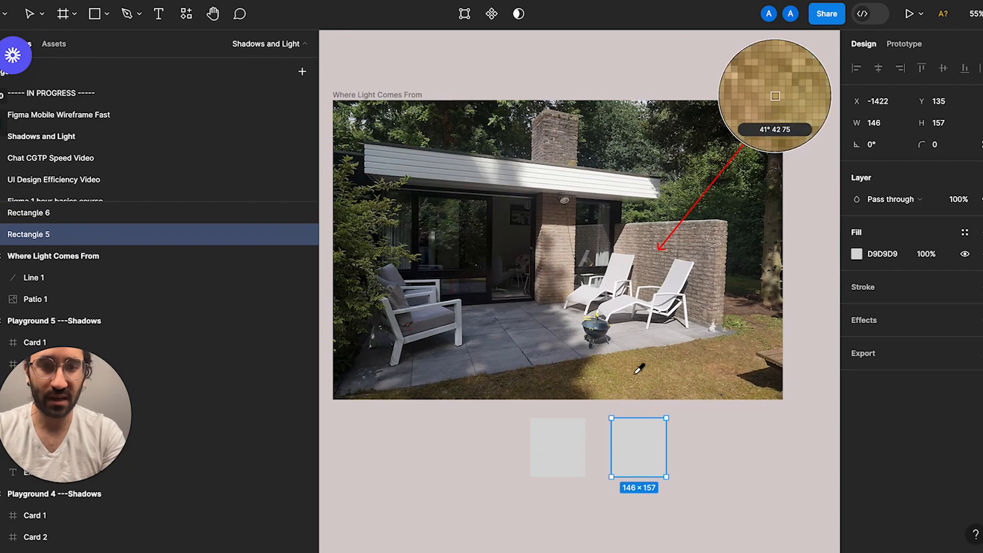
{"action": "left_click", "coordinate": [621, 368]}
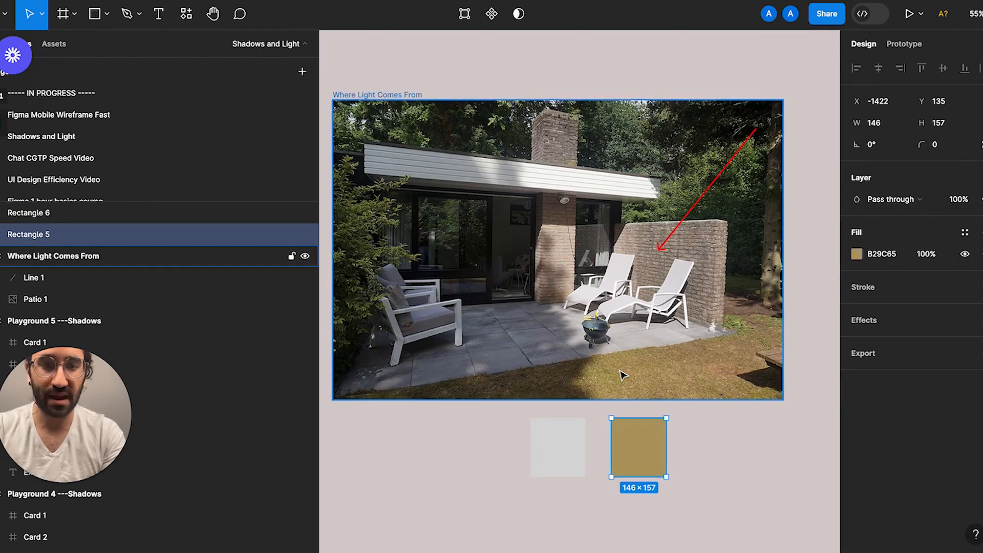
{"action": "left_click", "coordinate": [582, 443]}
{"action": "key", "text": "i"}
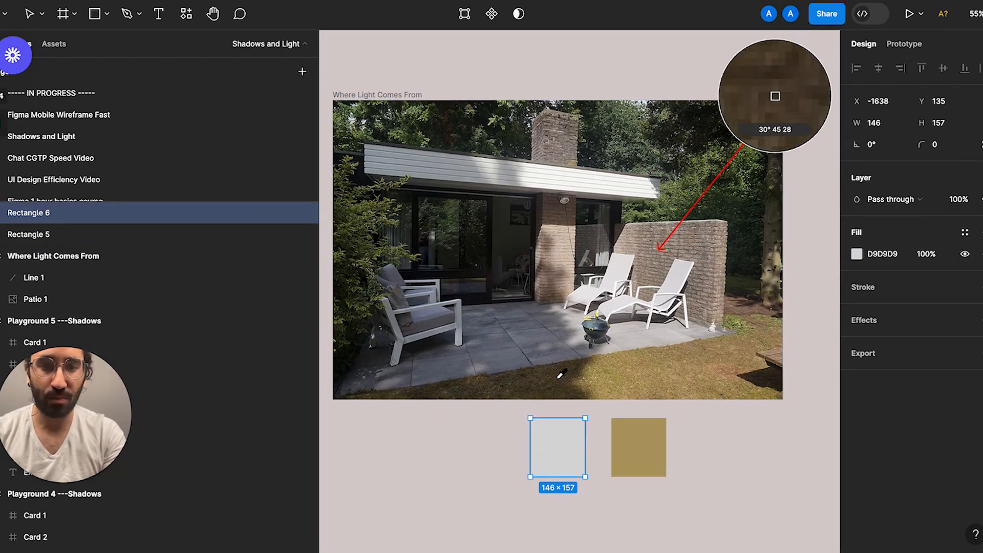
{"action": "left_click", "coordinate": [561, 383]}
{"action": "left_click", "coordinate": [607, 440]}
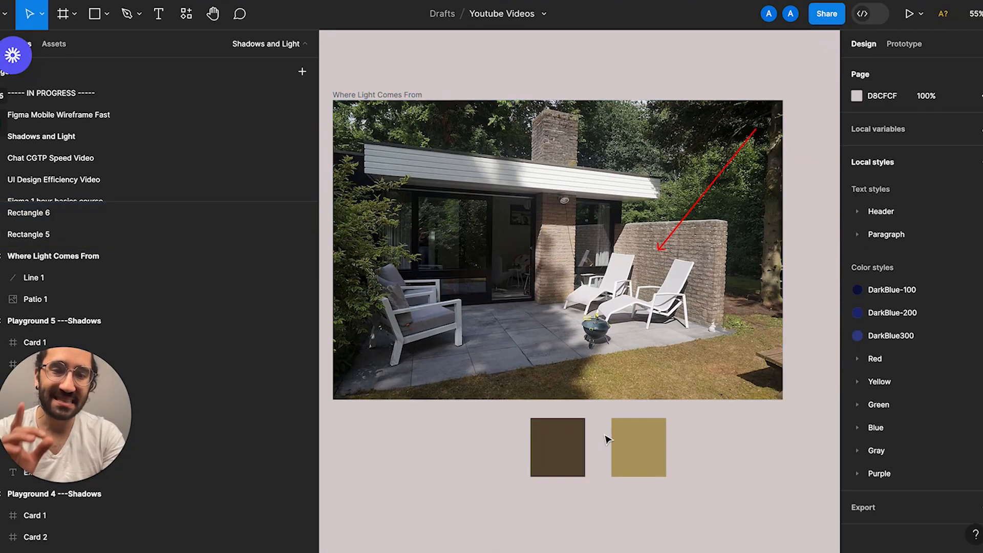
Step: Compare the dark and tan swatches with the shaded and sunlit areas of the patio photo
{"action": "scroll", "coordinate": [606, 439], "scroll_direction": "up", "scroll_amount": 3}
{"action": "scroll", "coordinate": [606, 440], "scroll_direction": "down", "scroll_amount": 3}
{"action": "left_click", "coordinate": [582, 443]}
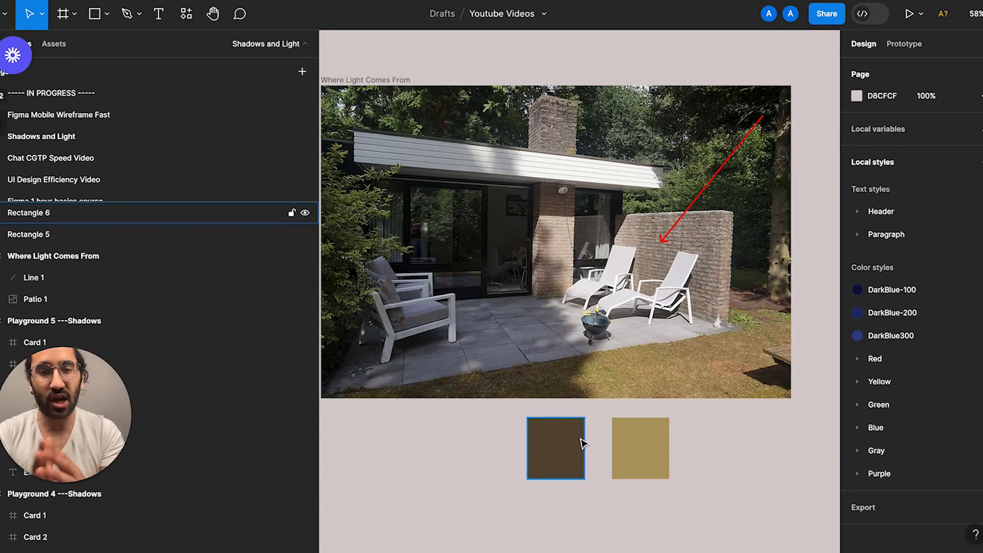
{"action": "left_click", "coordinate": [646, 446]}
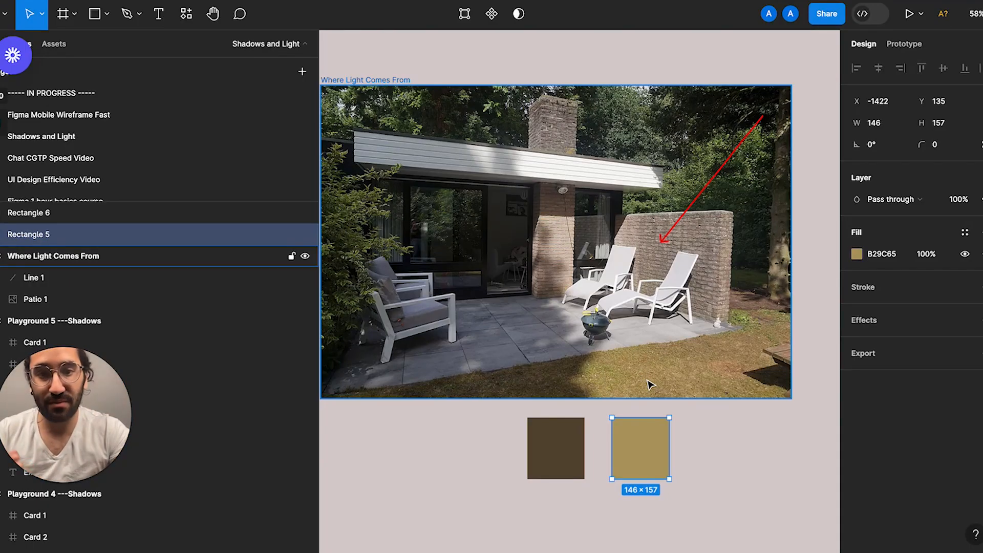
{"action": "scroll", "coordinate": [648, 381], "scroll_direction": "up", "scroll_amount": 3}
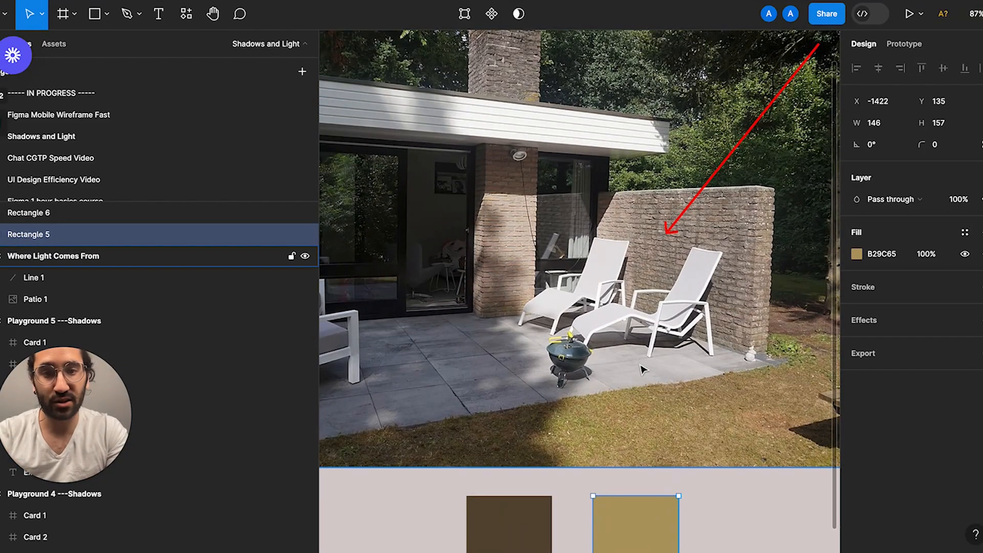
{"action": "scroll", "coordinate": [642, 344], "scroll_direction": "up", "scroll_amount": 2}
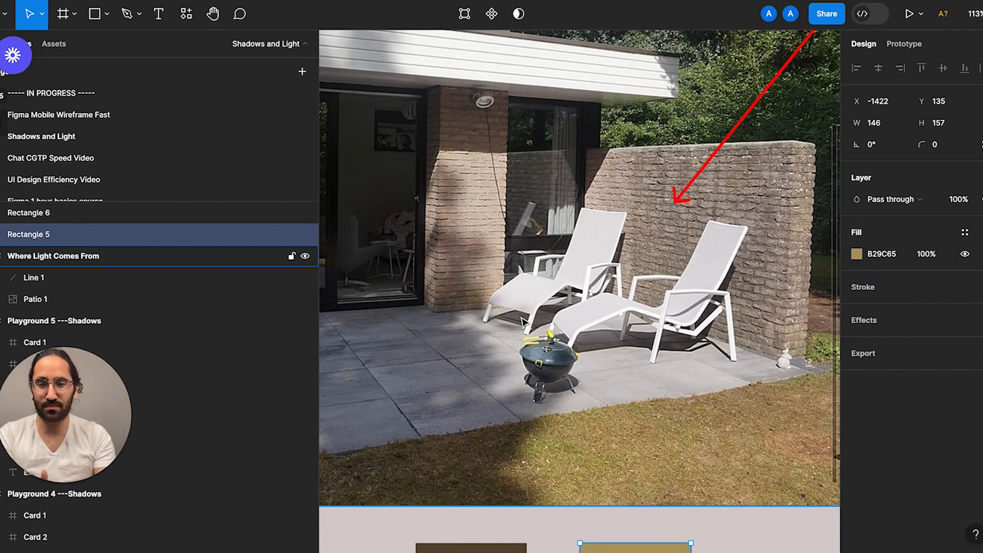
{"action": "scroll", "coordinate": [512, 407], "scroll_direction": "down", "scroll_amount": 3}
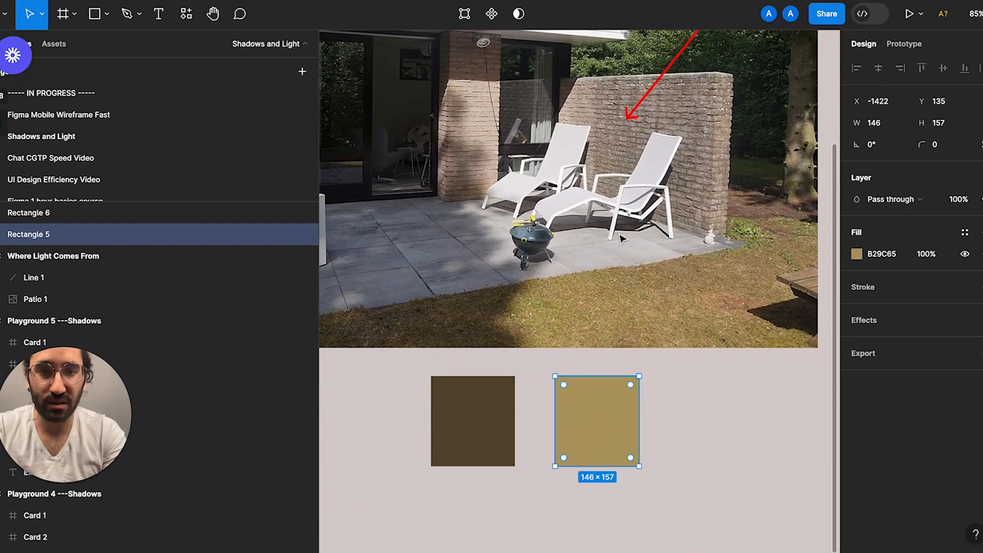
Step: Duplicate the tan swatch to its right and fill the copy with white F7F6FA sampled from the sunlit lounge chair
{"action": "left_click_drag", "start_coordinate": [613, 426], "coordinate": [698, 426]}
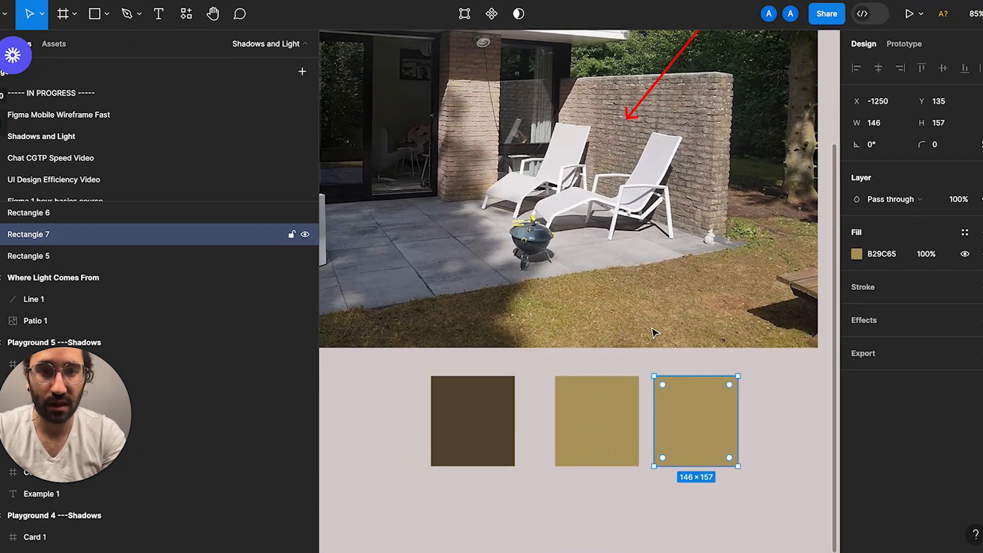
{"action": "key", "text": "i"}
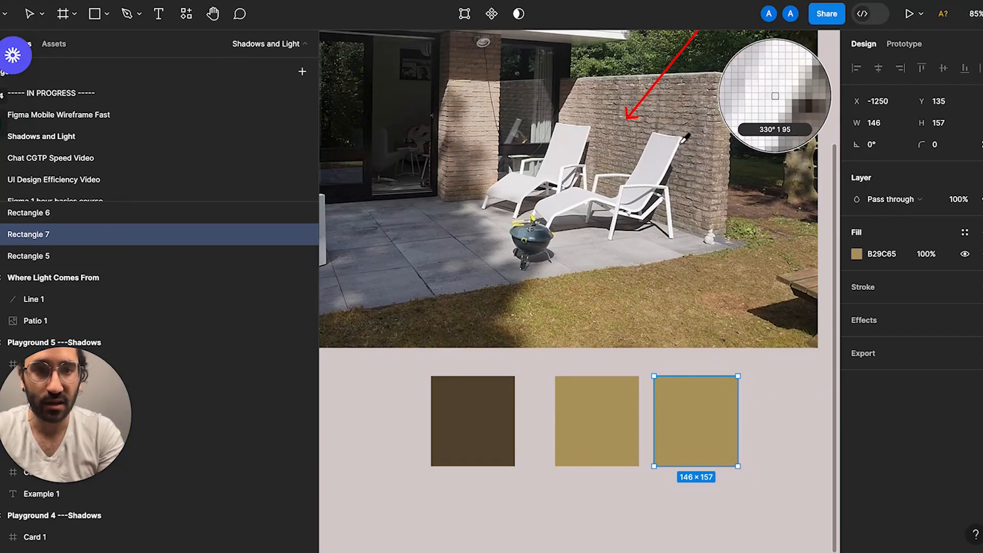
{"action": "left_click", "coordinate": [682, 141]}
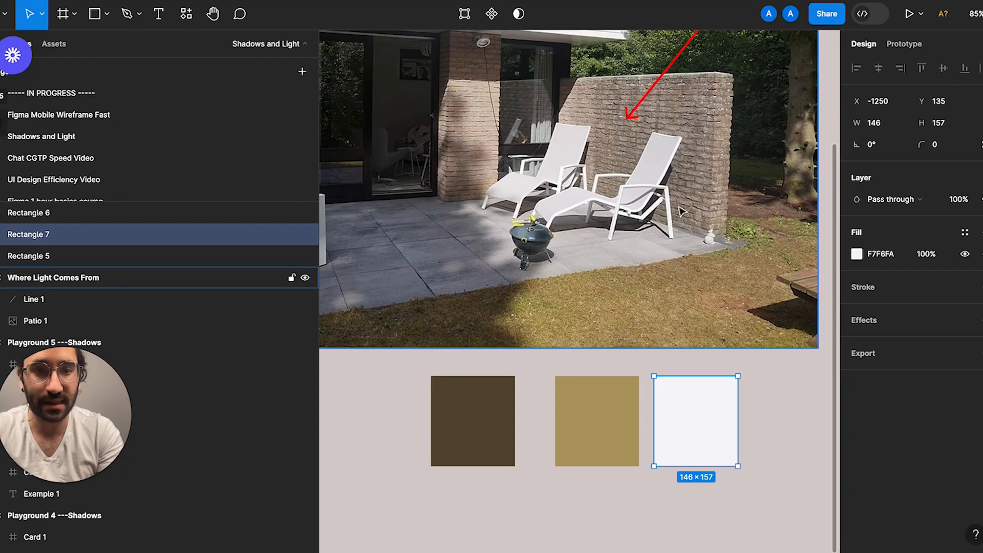
Step: Duplicate the white swatch to its right and fill the copy with a light grey sampled from the photo
{"action": "left_click_drag", "start_coordinate": [714, 423], "coordinate": [807, 424]}
{"action": "key", "text": "i"}
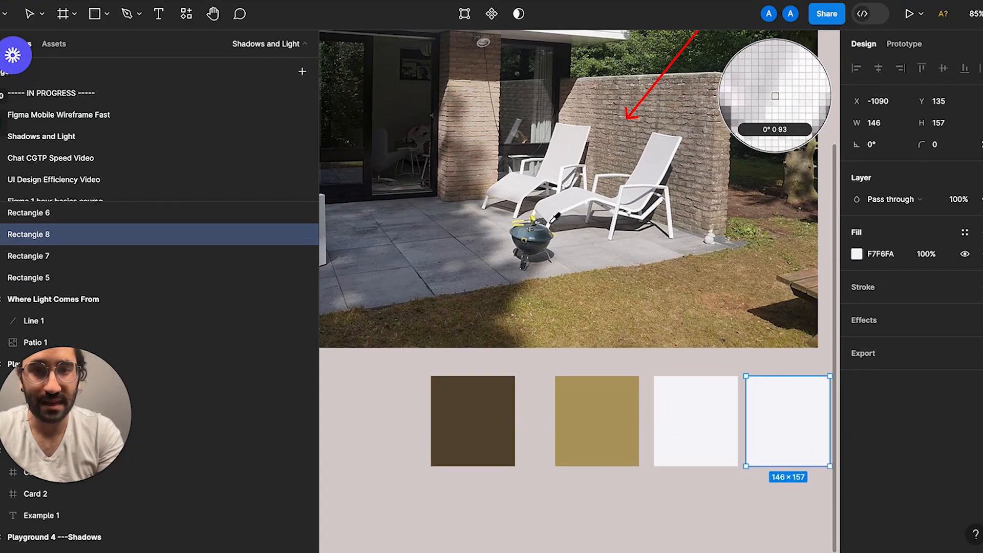
{"action": "left_click", "coordinate": [779, 89]}
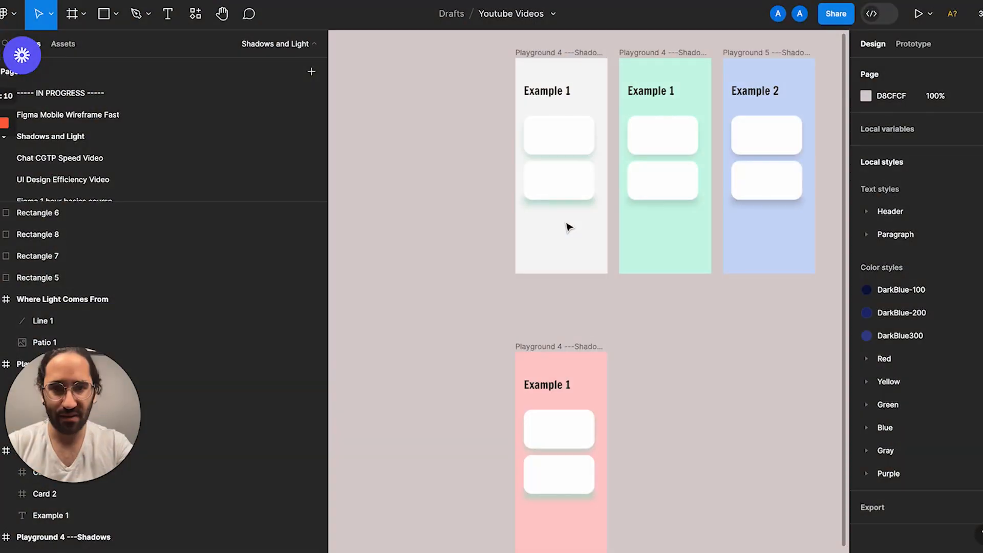
Step: Move the light grey Example 1 frame away from the green mockup to X 376, Y -649
{"action": "scroll", "coordinate": [566, 226], "scroll_direction": "up", "scroll_amount": 2}
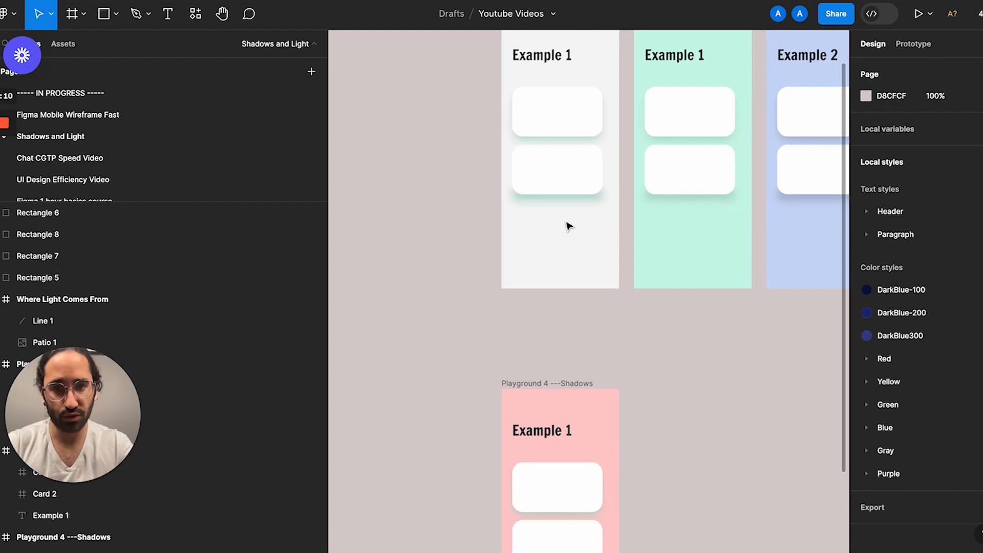
{"action": "scroll", "coordinate": [535, 66], "scroll_direction": "up", "scroll_amount": 3}
{"action": "left_click", "coordinate": [522, 97]}
{"action": "scroll", "coordinate": [519, 95], "scroll_direction": "up", "scroll_amount": 3}
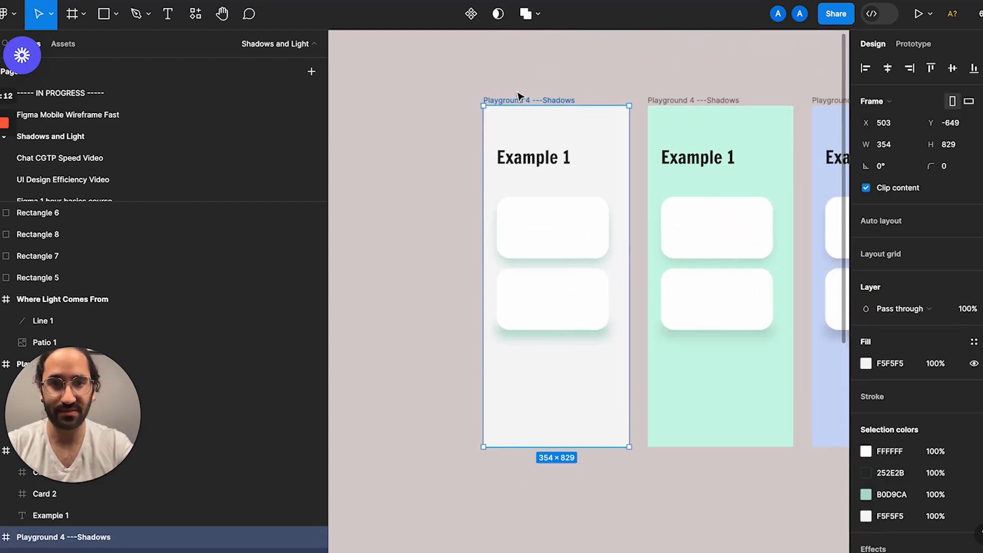
{"action": "scroll", "coordinate": [519, 96], "scroll_direction": "up", "scroll_amount": 2}
{"action": "scroll", "coordinate": [519, 95], "scroll_direction": "down", "scroll_amount": 2}
{"action": "scroll", "coordinate": [519, 94], "scroll_direction": "left", "scroll_amount": 2}
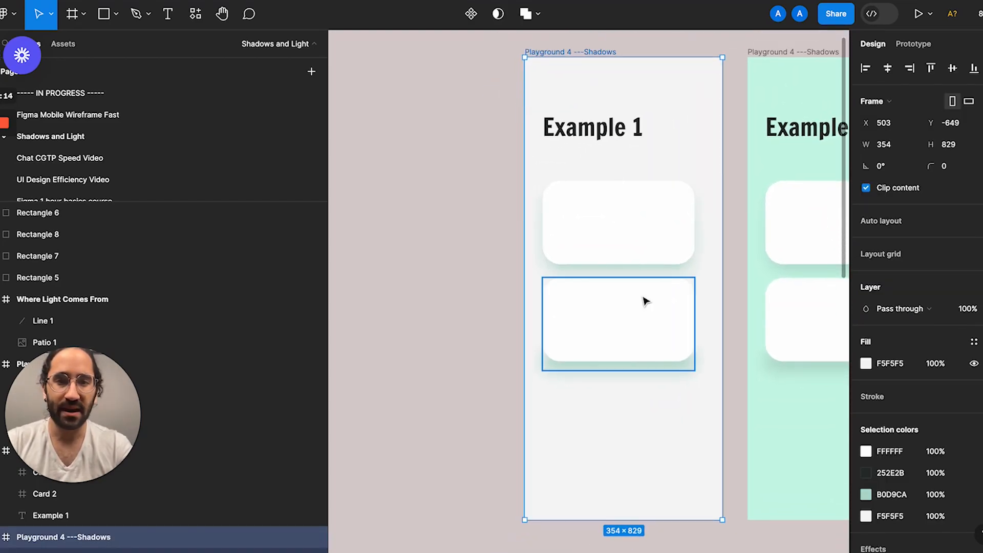
{"action": "left_click_drag", "start_coordinate": [566, 51], "coordinate": [494, 54]}
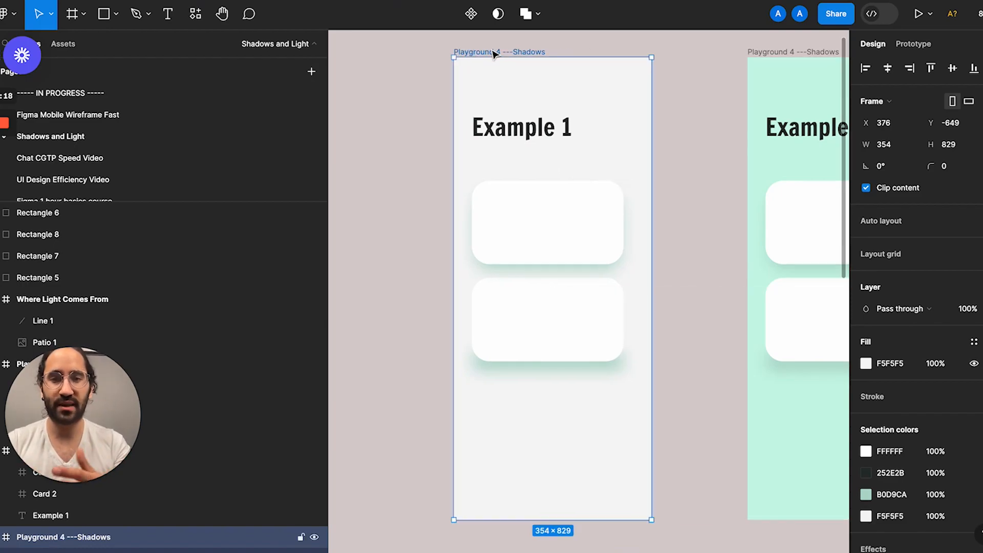
Step: Examine both white cards and their green-tinted drop shadows in the light grey Example 1 frame
{"action": "left_click", "coordinate": [536, 235]}
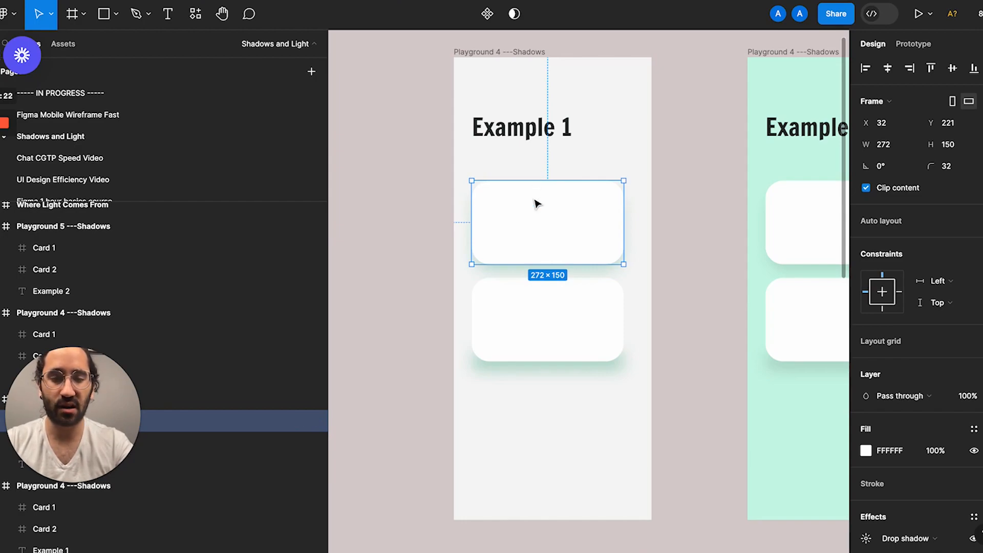
{"action": "left_click", "coordinate": [542, 342]}
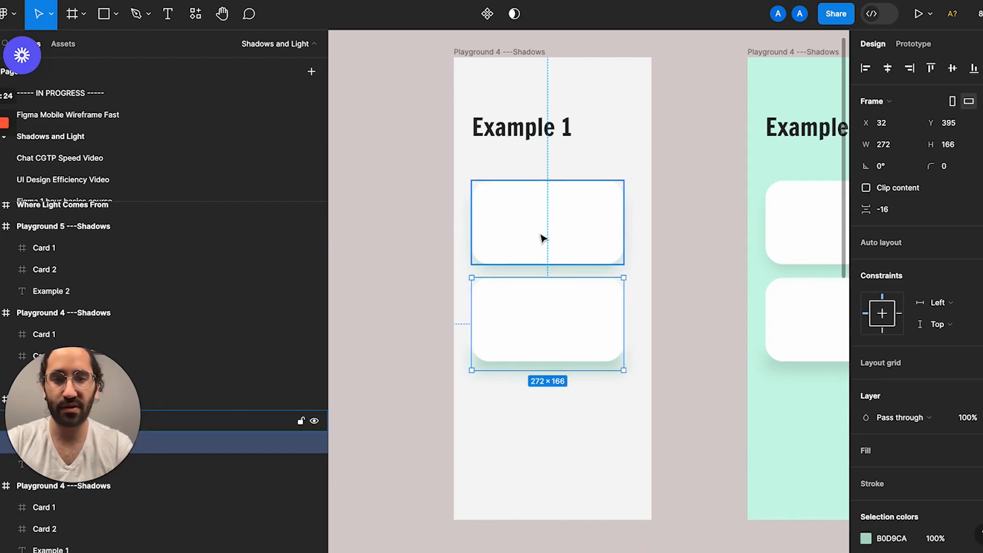
{"action": "left_click", "coordinate": [505, 56]}
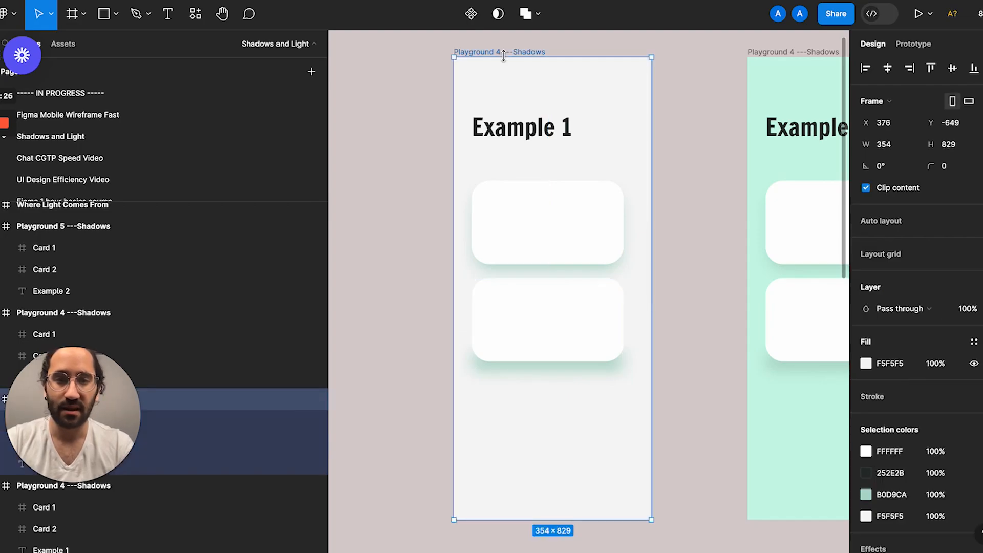
{"action": "scroll", "coordinate": [533, 72], "scroll_direction": "up", "scroll_amount": 3}
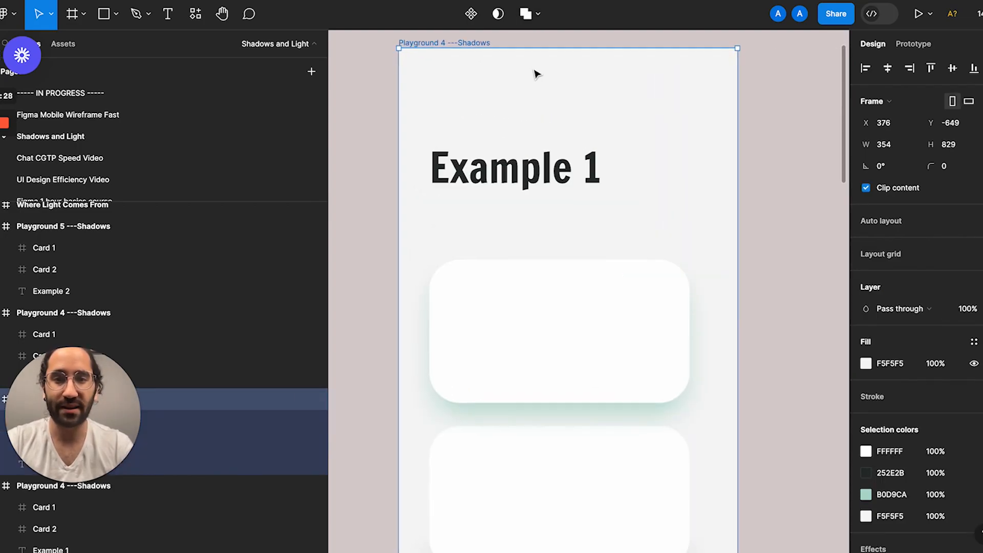
{"action": "scroll", "coordinate": [533, 73], "scroll_direction": "down", "scroll_amount": 1}
{"action": "scroll", "coordinate": [535, 79], "scroll_direction": "down", "scroll_amount": 2}
{"action": "left_click", "coordinate": [522, 213]}
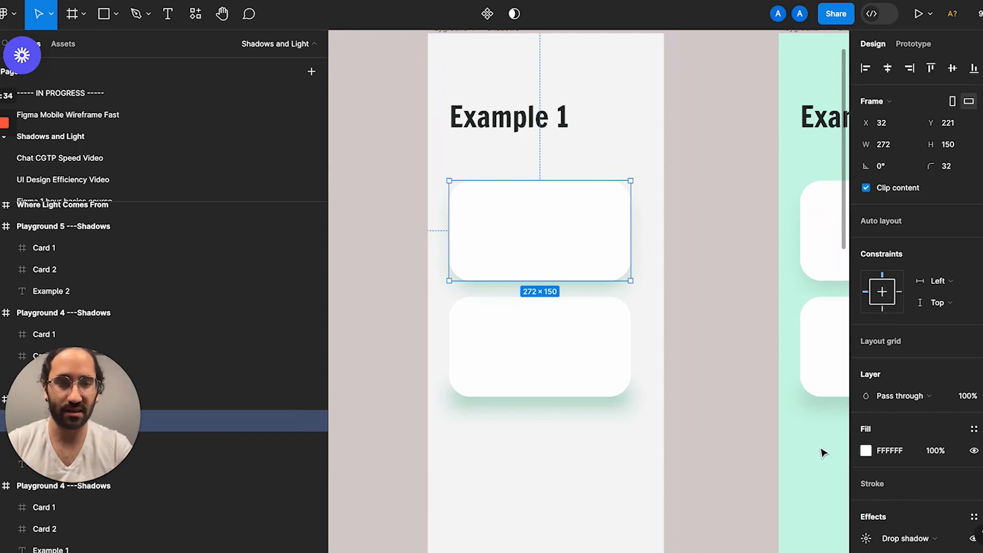
{"action": "scroll", "coordinate": [864, 489], "scroll_direction": "down", "scroll_amount": 1}
{"action": "left_click", "coordinate": [665, 325]}
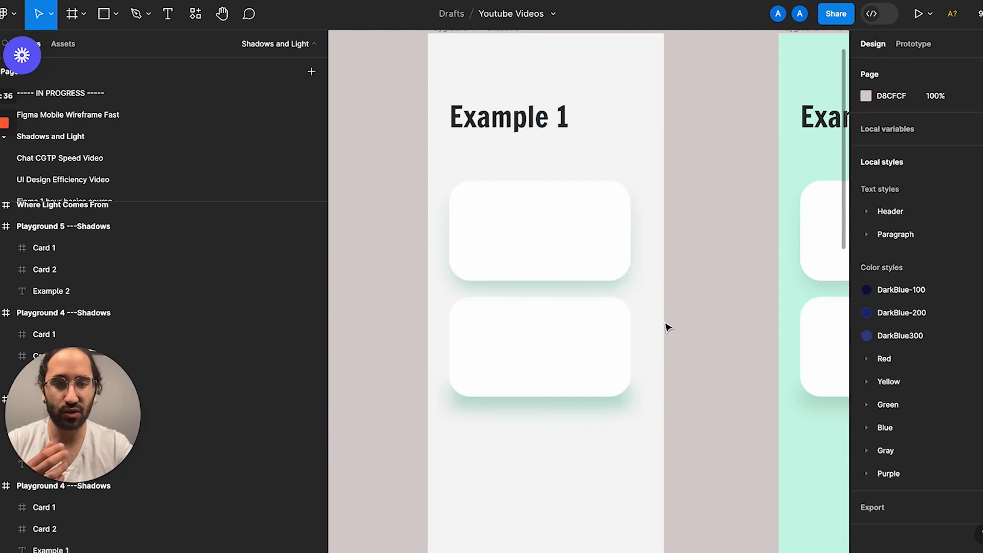
{"action": "scroll", "coordinate": [666, 326], "scroll_direction": "up", "scroll_amount": 4}
{"action": "scroll", "coordinate": [665, 326], "scroll_direction": "down", "scroll_amount": 4}
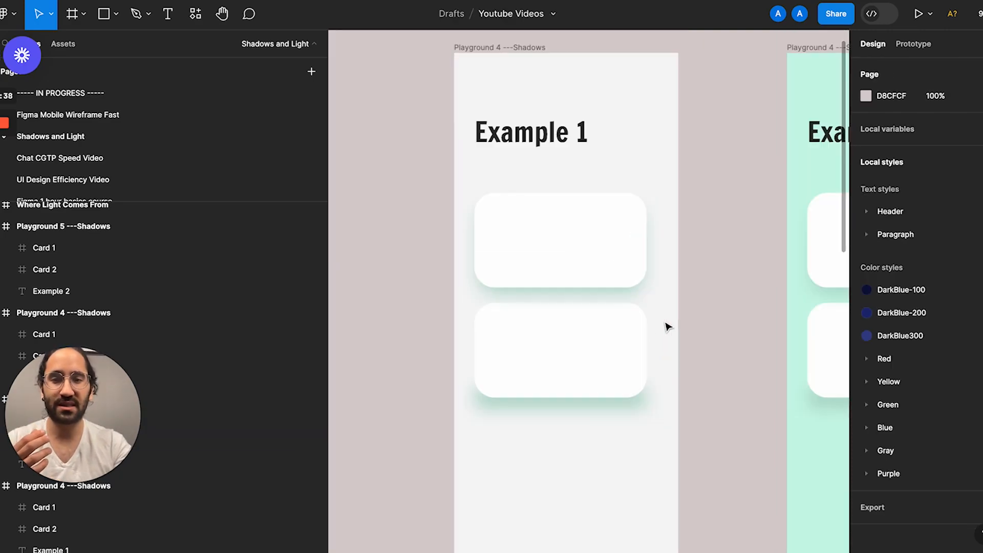
Step: Go back to the colour swatches below the patio photo and select the tan one for a closer look
{"action": "scroll", "coordinate": [665, 326], "scroll_direction": "left", "scroll_amount": 10}
{"action": "scroll", "coordinate": [486, 333], "scroll_direction": "up", "scroll_amount": 3}
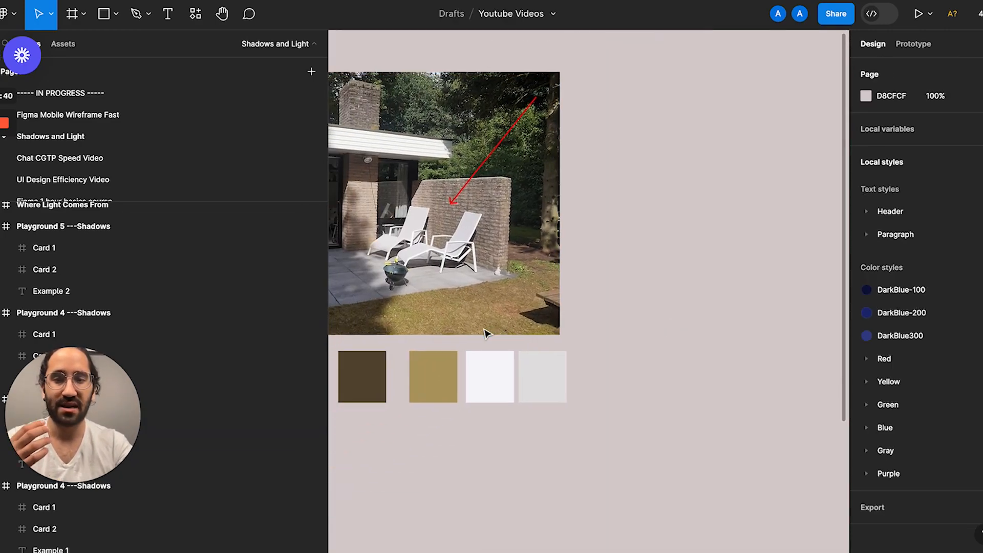
{"action": "left_click", "coordinate": [533, 394]}
{"action": "scroll", "coordinate": [527, 393], "scroll_direction": "up", "scroll_amount": 3}
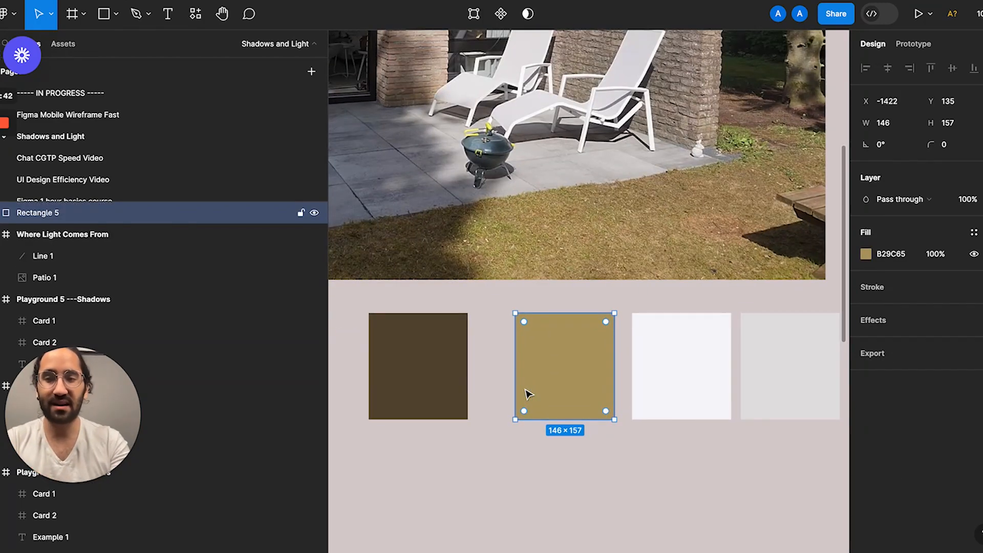
Step: In the light grey Example 1 frame, recolour the first card's drop shadow with the white sampled from the card itself
{"action": "scroll", "coordinate": [527, 393], "scroll_direction": "down", "scroll_amount": 5}
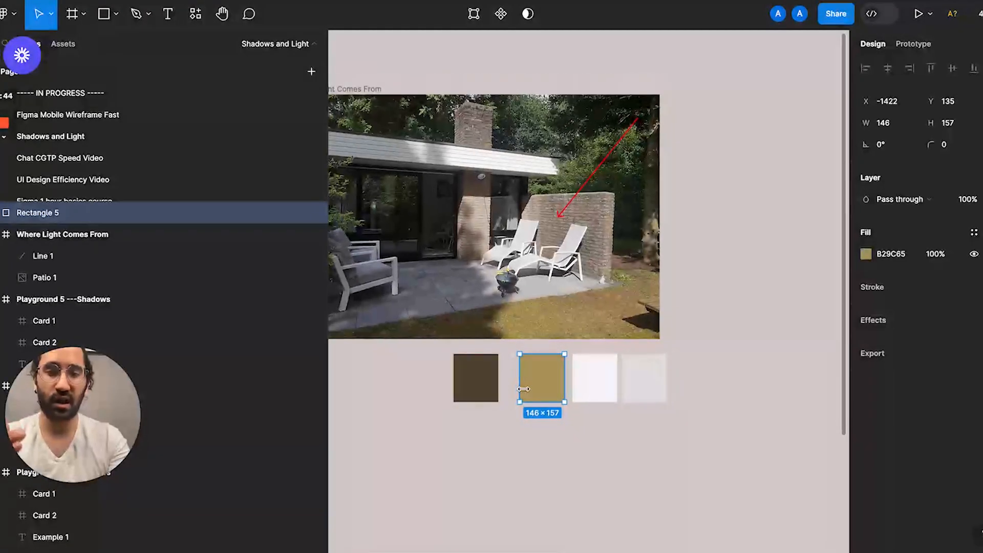
{"action": "scroll", "coordinate": [527, 394], "scroll_direction": "right", "scroll_amount": 10}
{"action": "scroll", "coordinate": [527, 394], "scroll_direction": "down", "scroll_amount": 5}
{"action": "scroll", "coordinate": [461, 237], "scroll_direction": "up", "scroll_amount": 6}
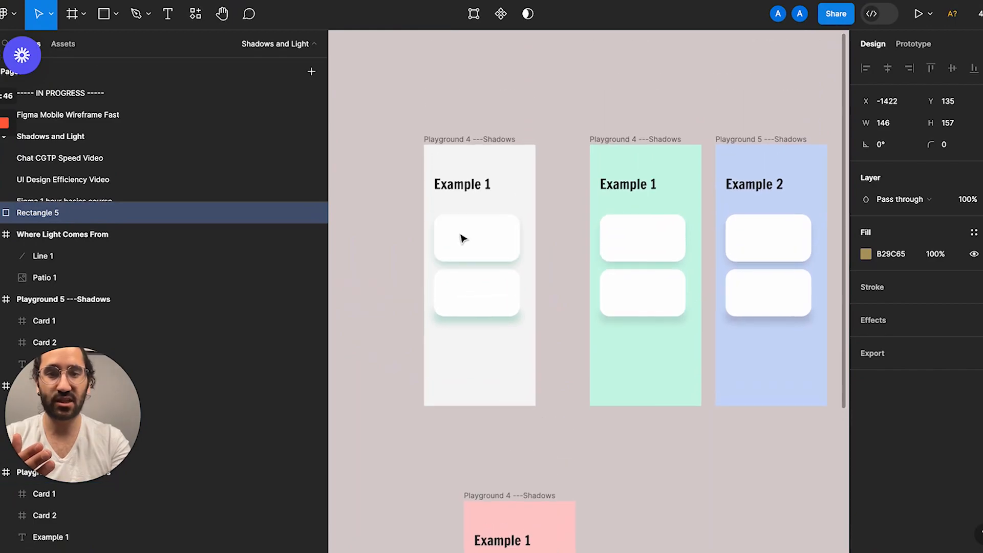
{"action": "left_click", "coordinate": [465, 237]}
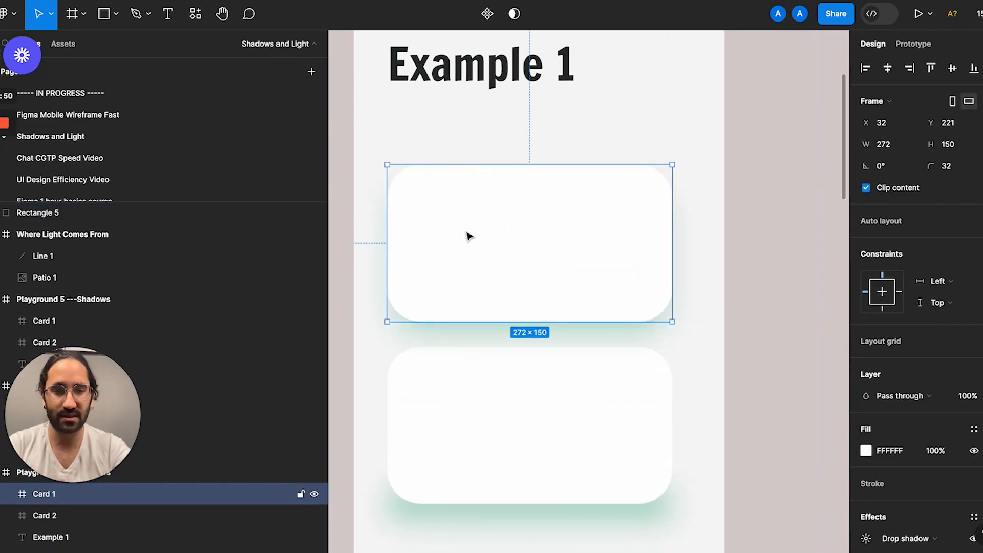
{"action": "left_click", "coordinate": [866, 538]}
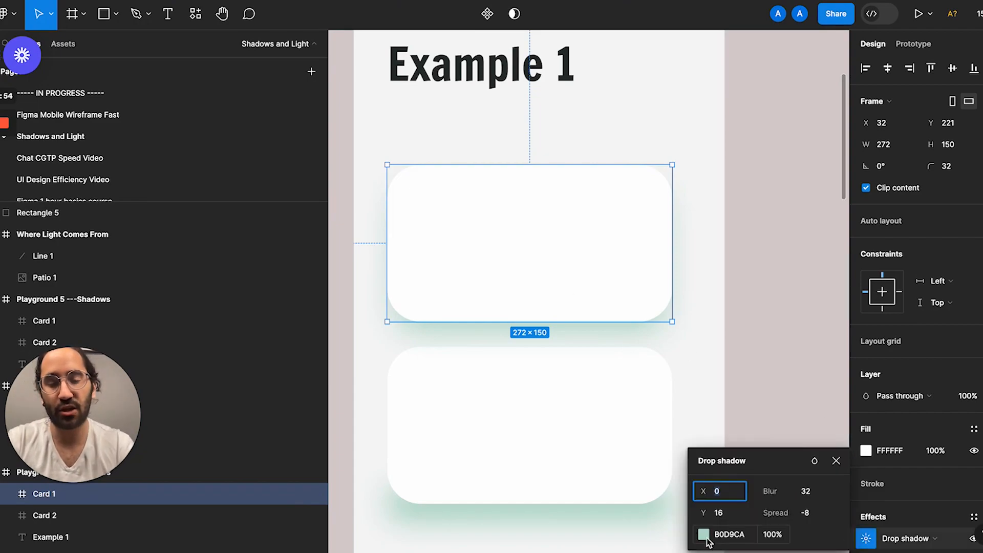
{"action": "key", "text": "i"}
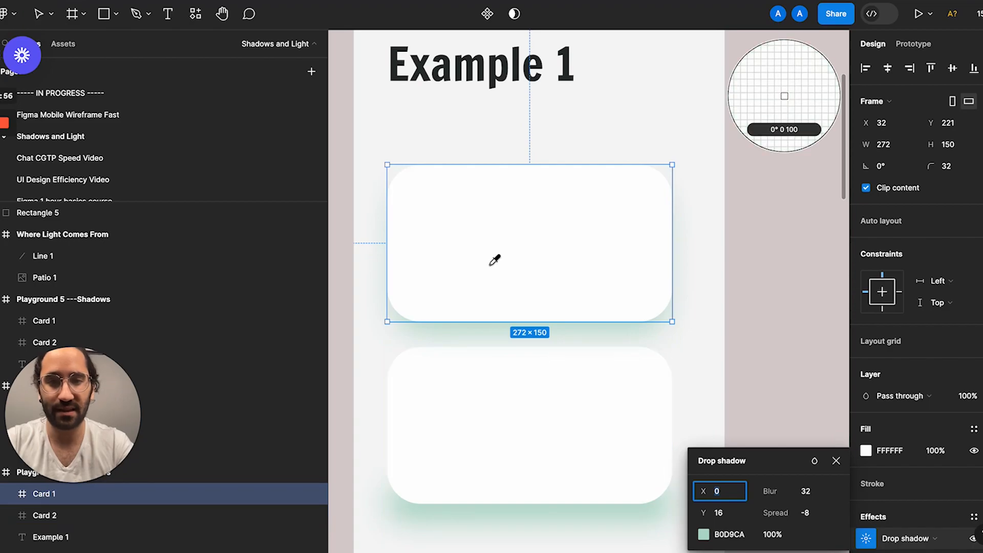
{"action": "left_click", "coordinate": [493, 262]}
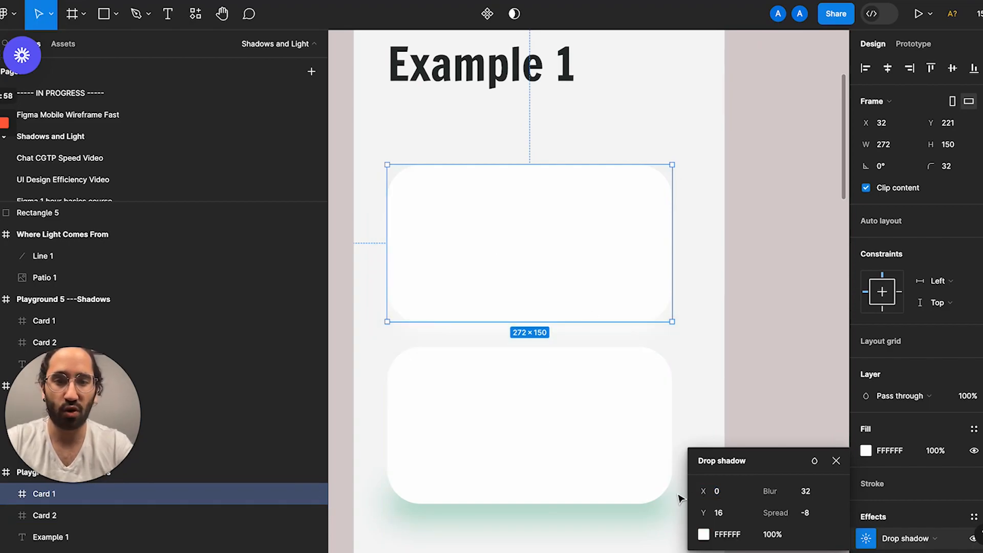
Step: Adjust the first card's drop shadow colour to 5 saturation and 90 brightness in HSB
{"action": "left_click", "coordinate": [704, 534]}
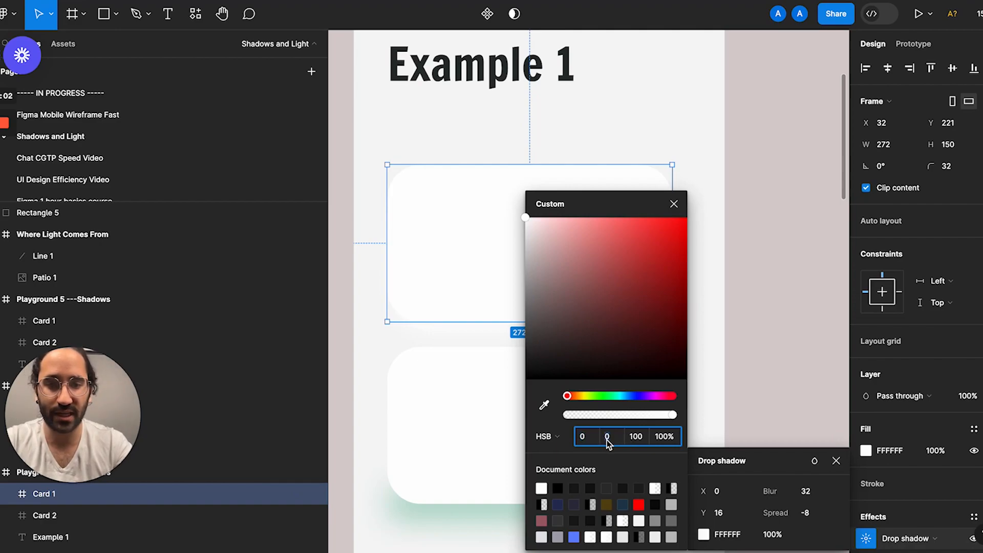
{"action": "type", "text": "5"}
{"action": "key", "text": "Return"}
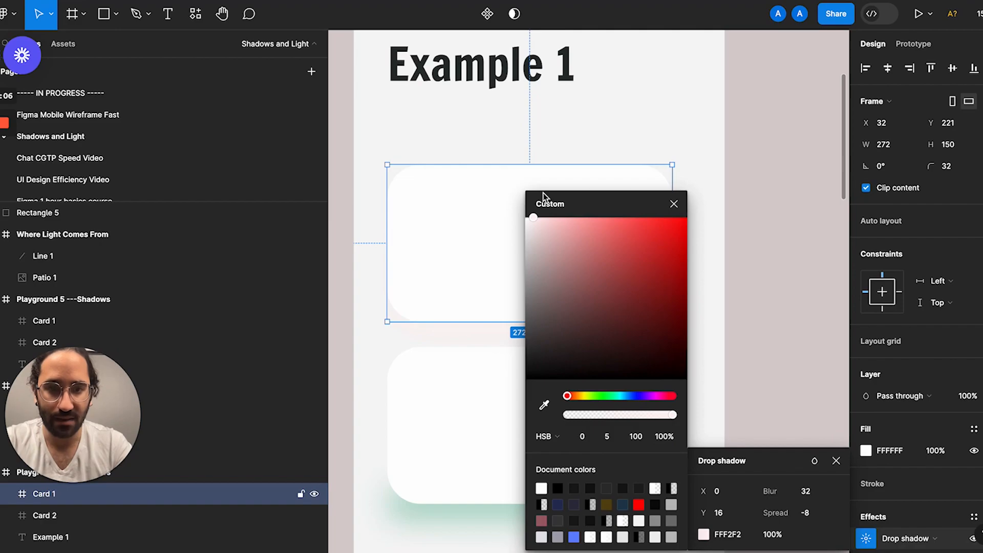
{"action": "left_click", "coordinate": [632, 433]}
{"action": "type", "text": "90"}
{"action": "key", "text": "Return"}
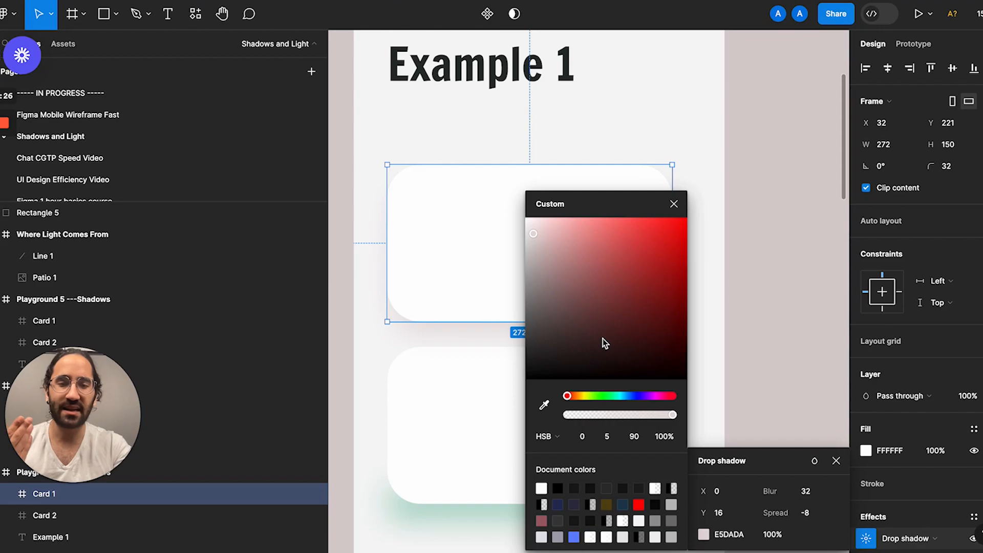
Step: Set the Y offset and the blur of the first card's drop shadow to 0
{"action": "left_click", "coordinate": [727, 512]}
{"action": "type", "text": "0"}
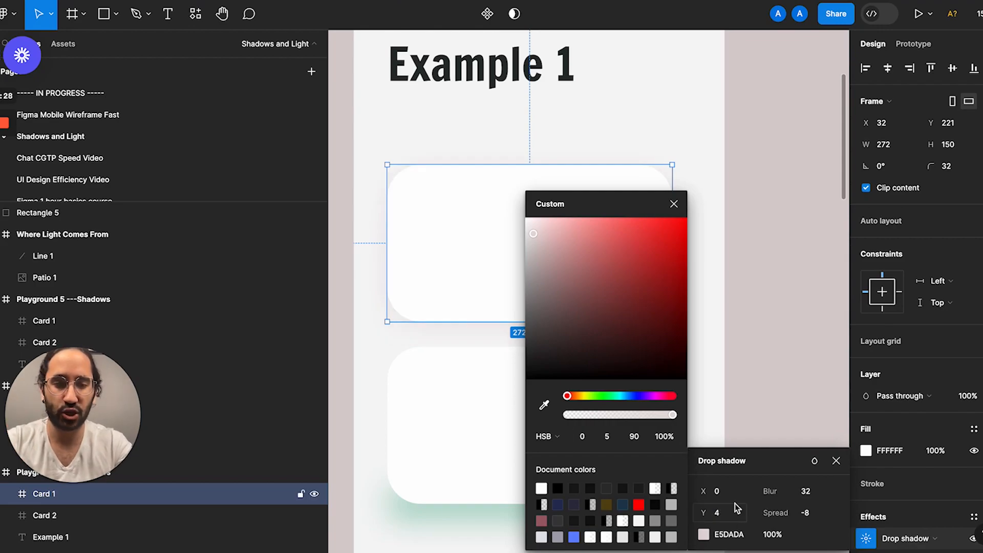
{"action": "key", "text": "Return"}
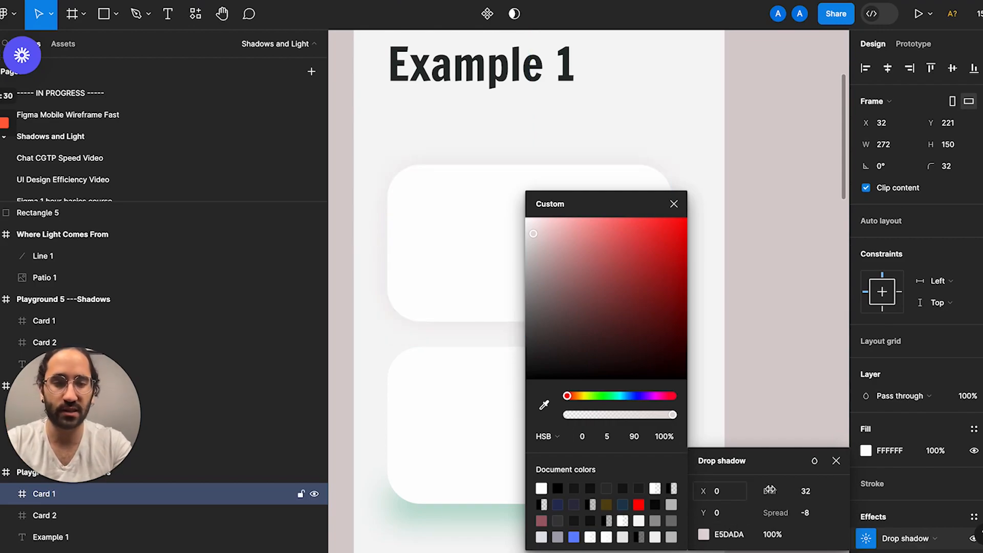
{"action": "left_click", "coordinate": [810, 494]}
{"action": "type", "text": "0"}
{"action": "key", "text": "Return"}
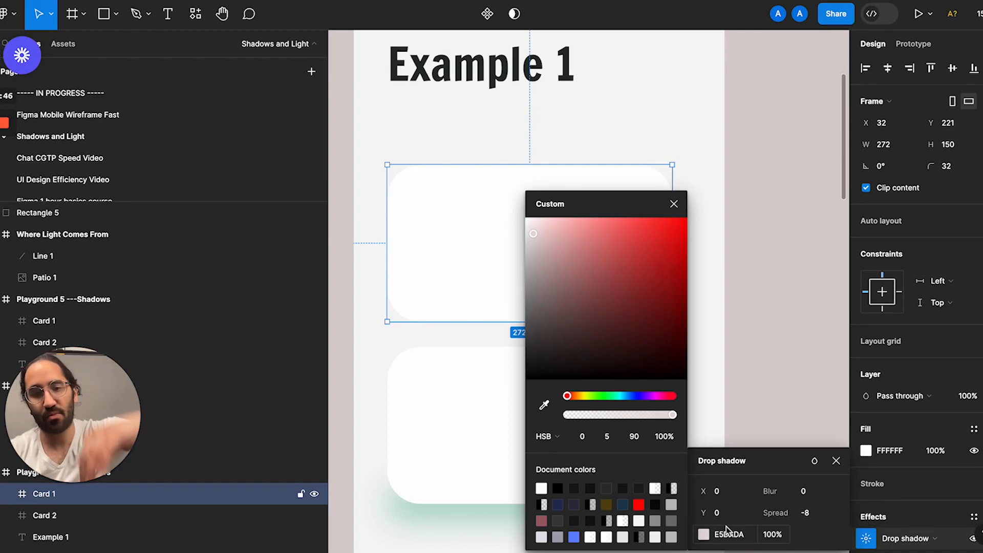
Step: Set the drop shadow's Y offset to 16 and move the colour picker off the card
{"action": "left_click", "coordinate": [727, 511]}
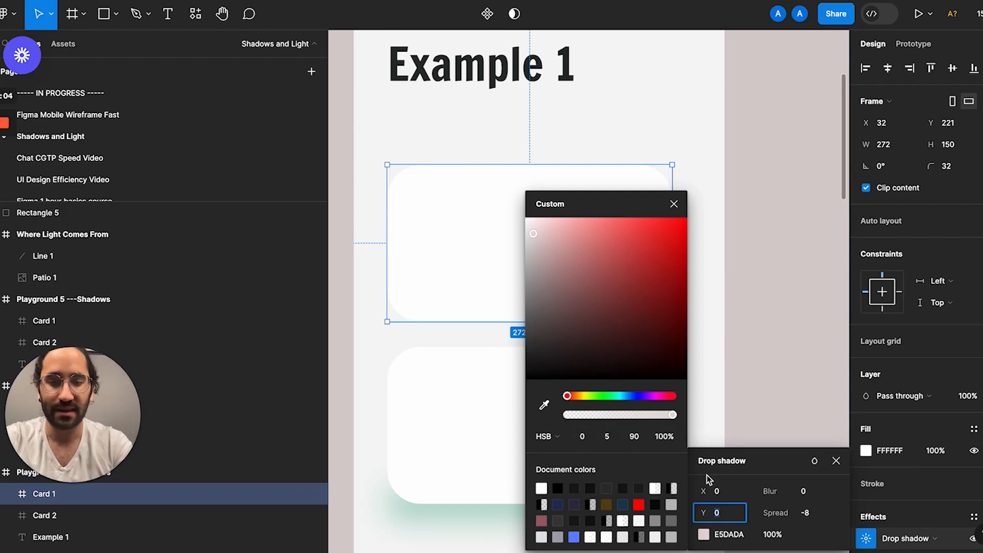
{"action": "type", "text": "16"}
{"action": "key", "text": "Return"}
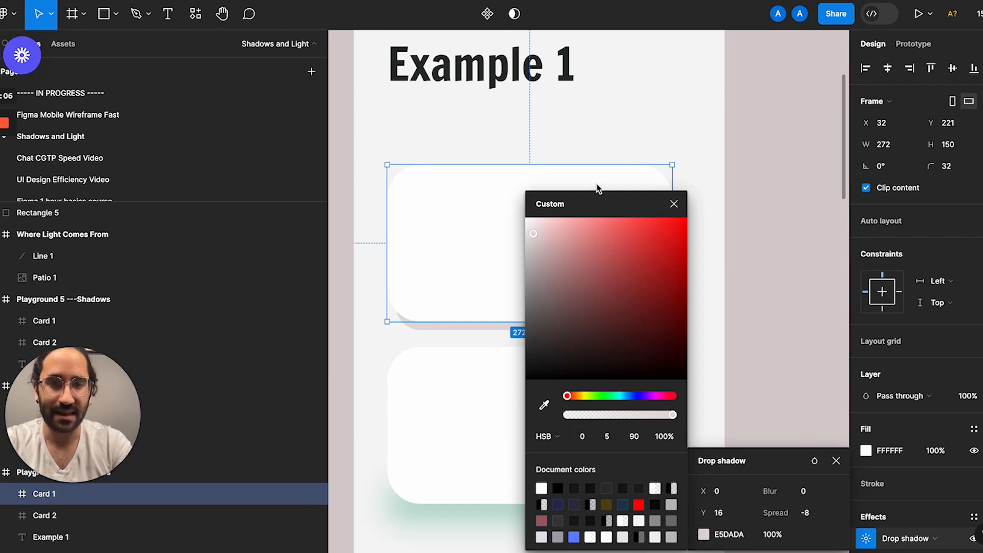
{"action": "left_click_drag", "start_coordinate": [606, 201], "coordinate": [796, 148]}
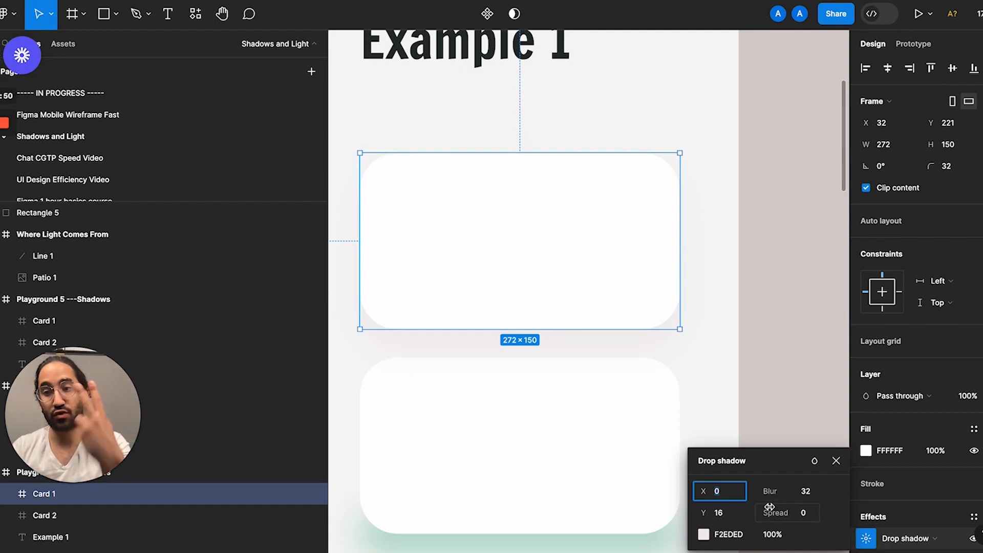
Step: Try a spread of -4 on the first card's drop shadow, return it to 0 and deselect the card
{"action": "left_click", "coordinate": [805, 518]}
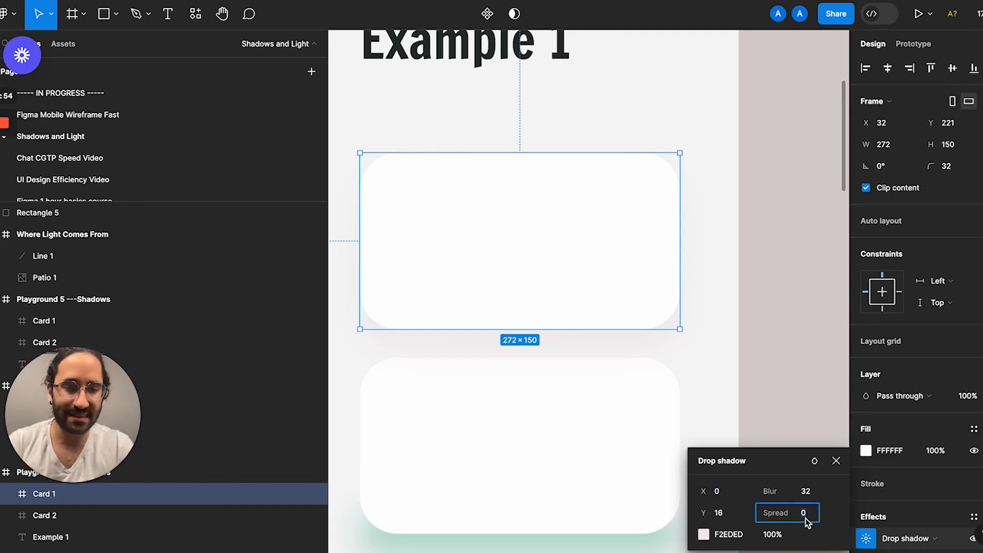
{"action": "type", "text": "-4"}
{"action": "key", "text": "Return"}
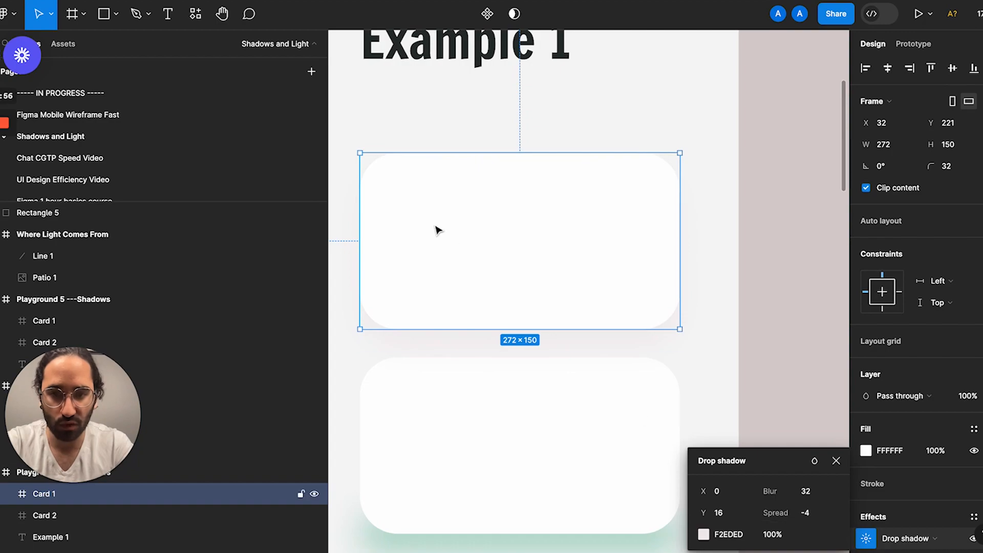
{"action": "scroll", "coordinate": [462, 301], "scroll_direction": "up", "scroll_amount": 2}
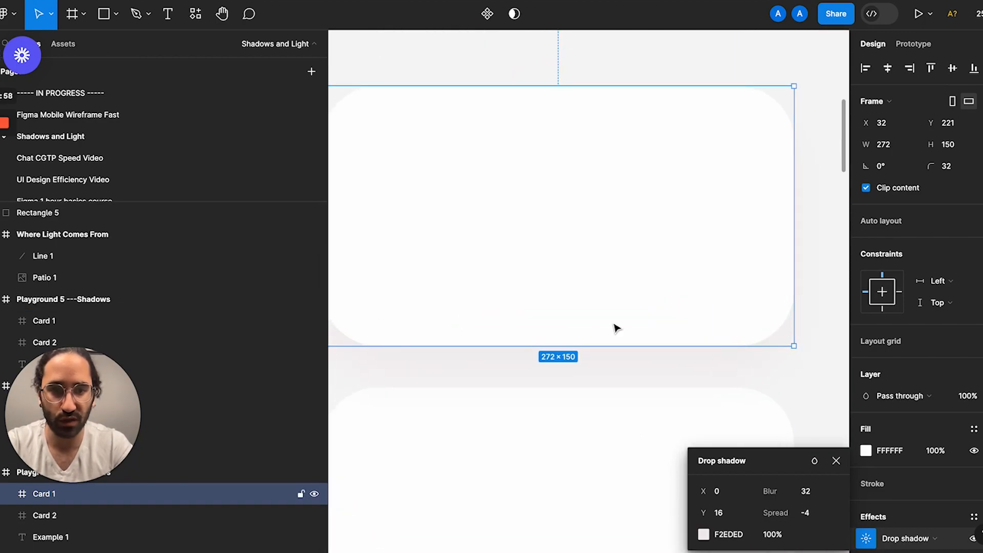
{"action": "left_click", "coordinate": [814, 515]}
{"action": "type", "text": "0"}
{"action": "key", "text": "Return"}
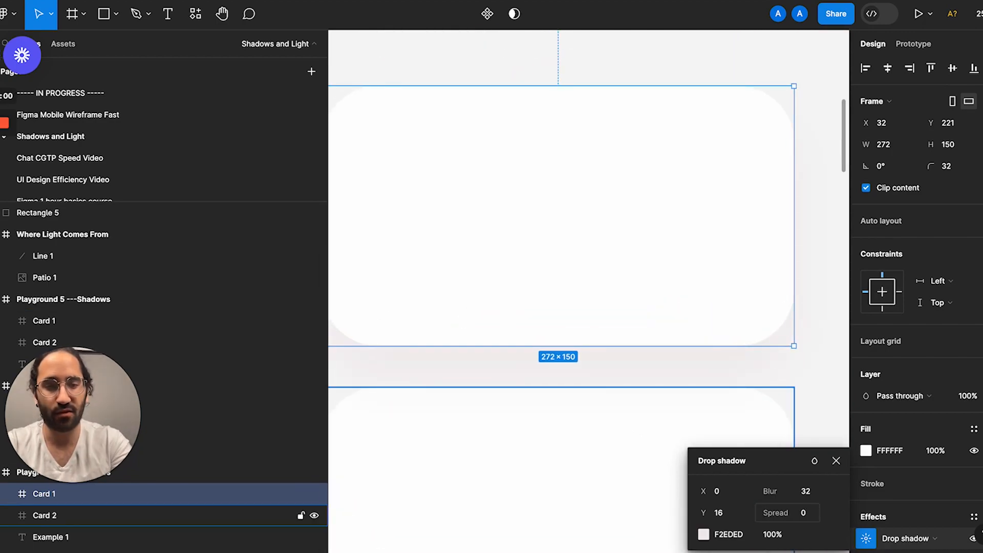
{"action": "left_click", "coordinate": [809, 389]}
{"action": "scroll", "coordinate": [808, 385], "scroll_direction": "down", "scroll_amount": 3}
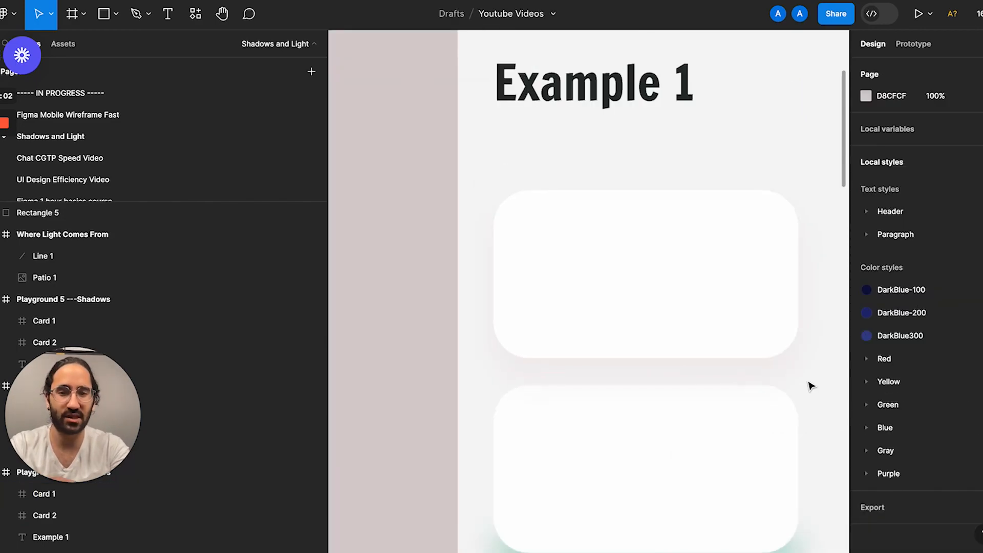
Step: Set the blur of the first card's drop shadow to 16
{"action": "left_click", "coordinate": [727, 323]}
{"action": "left_click", "coordinate": [866, 538]}
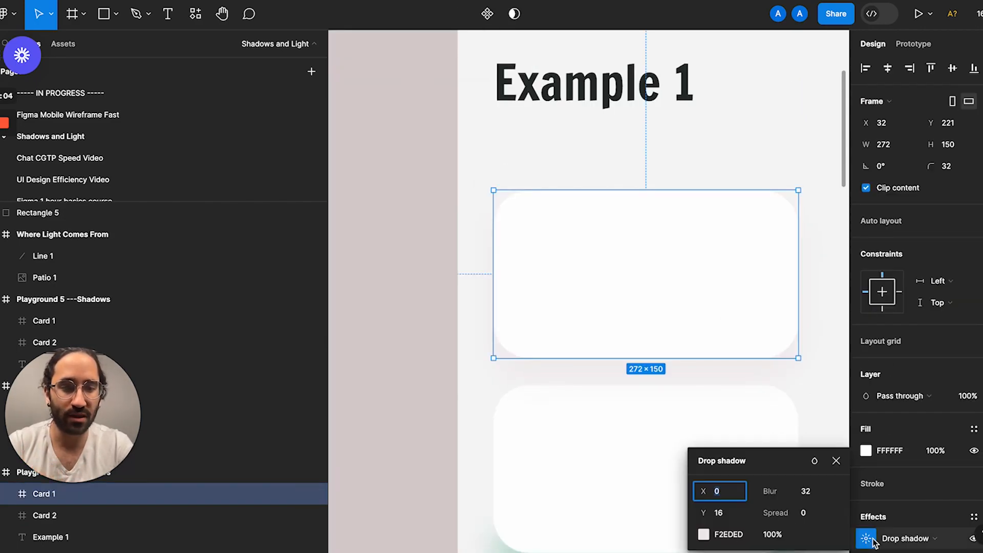
{"action": "left_click", "coordinate": [805, 491]}
{"action": "type", "text": "16"}
{"action": "key", "text": "Return"}
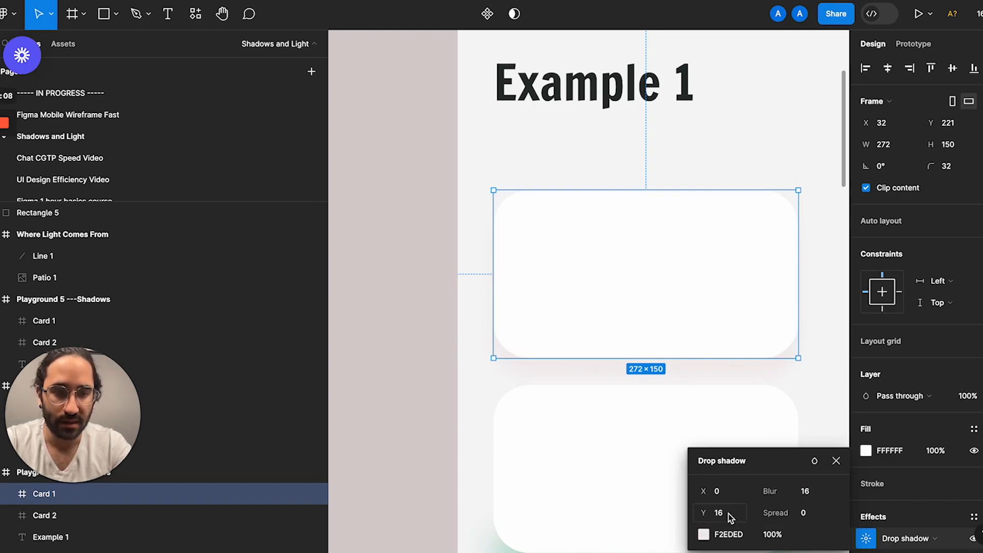
Step: Fine-tune the first card's shadow colour to HSB 0, 1, 94, trying saturations of 5 and 2 on the way, and deselect the card
{"action": "left_click", "coordinate": [704, 536]}
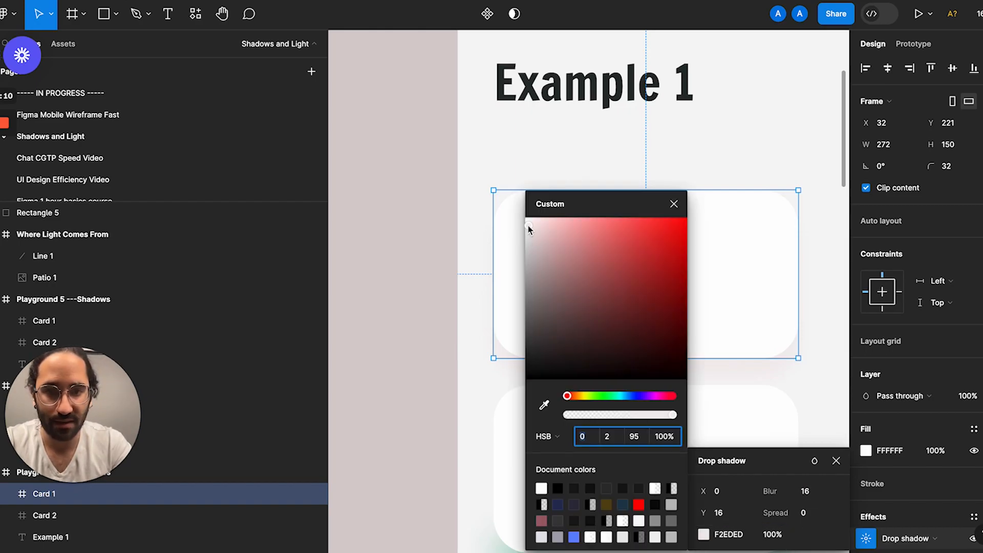
{"action": "left_click_drag", "start_coordinate": [528, 233], "coordinate": [528, 232]}
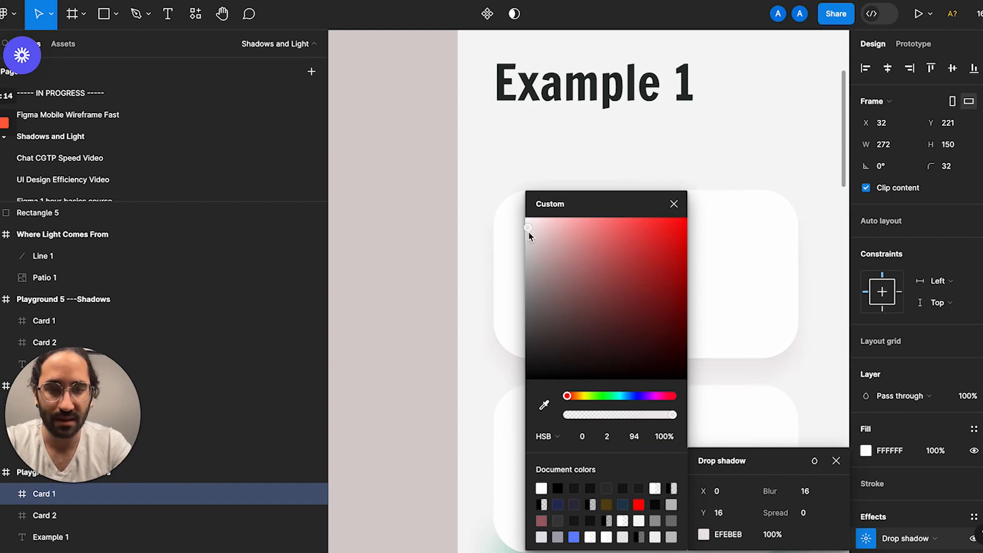
{"action": "left_click", "coordinate": [607, 436]}
{"action": "type", "text": "5"}
{"action": "key", "text": "Return"}
{"action": "key", "text": "Down"}
{"action": "type", "text": "2"}
{"action": "key", "text": "Return"}
{"action": "key", "text": "Down"}
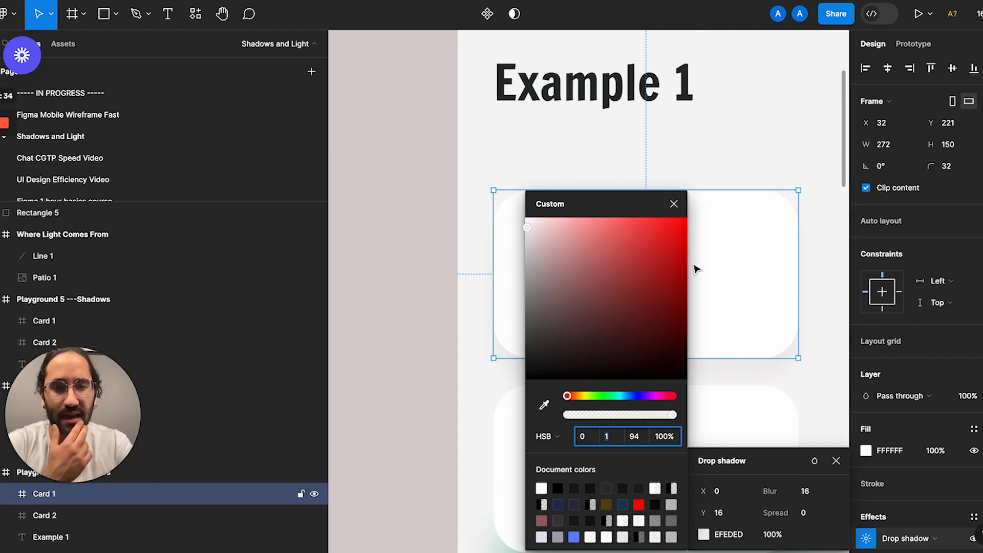
{"action": "left_click", "coordinate": [674, 204]}
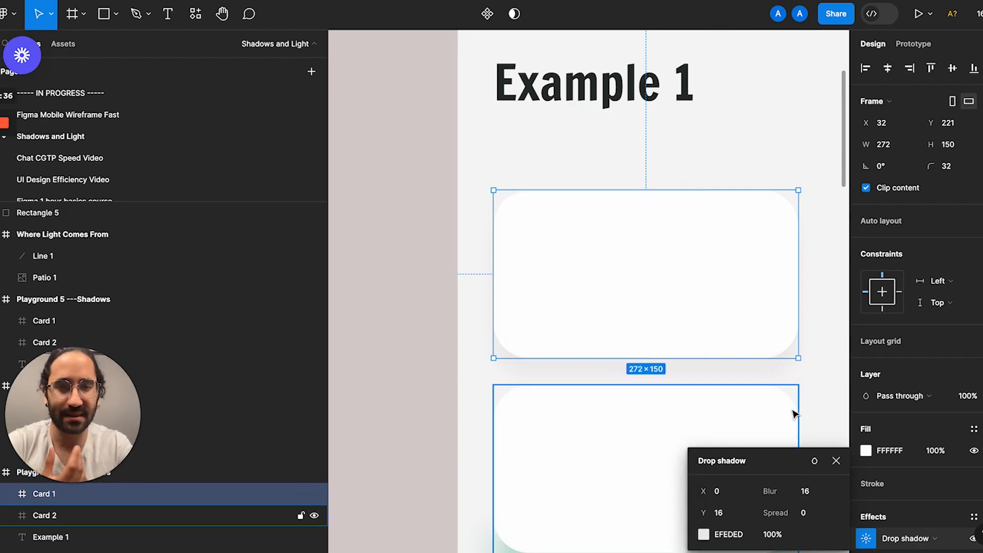
{"action": "left_click", "coordinate": [794, 412]}
{"action": "left_click", "coordinate": [816, 390]}
Step: Change the drop shadow hue of the first card in the green Example 1 frame to red and deselect the card
{"action": "scroll", "coordinate": [816, 391], "scroll_direction": "down", "scroll_amount": 3}
{"action": "scroll", "coordinate": [816, 390], "scroll_direction": "down", "scroll_amount": 2}
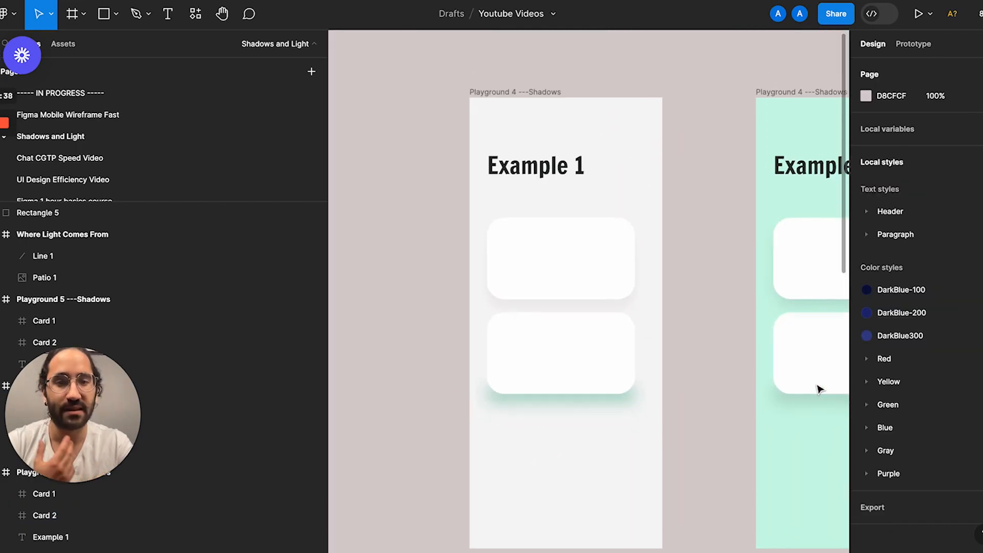
{"action": "scroll", "coordinate": [819, 388], "scroll_direction": "right", "scroll_amount": 2}
{"action": "scroll", "coordinate": [646, 370], "scroll_direction": "right", "scroll_amount": 3}
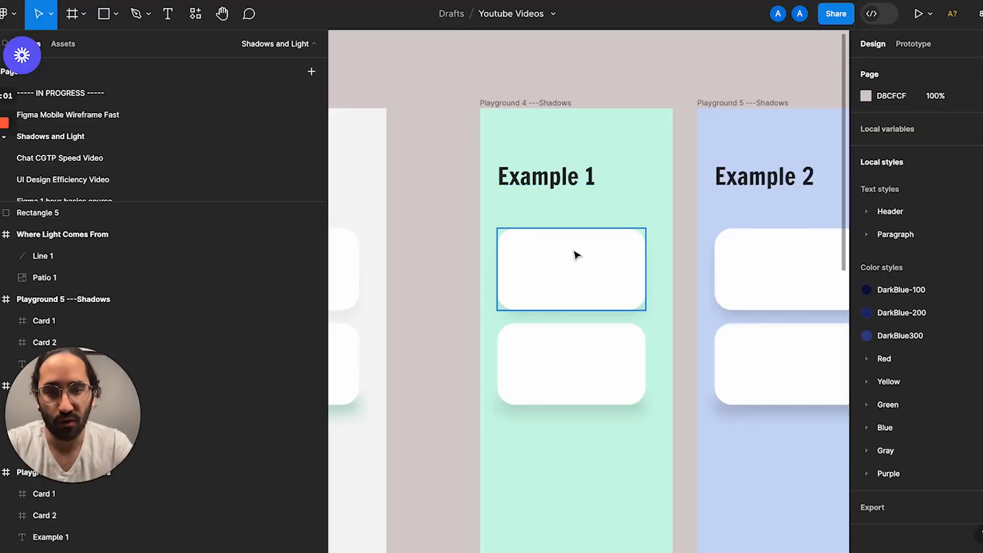
{"action": "left_click", "coordinate": [574, 254]}
{"action": "scroll", "coordinate": [575, 255], "scroll_direction": "up", "scroll_amount": 4}
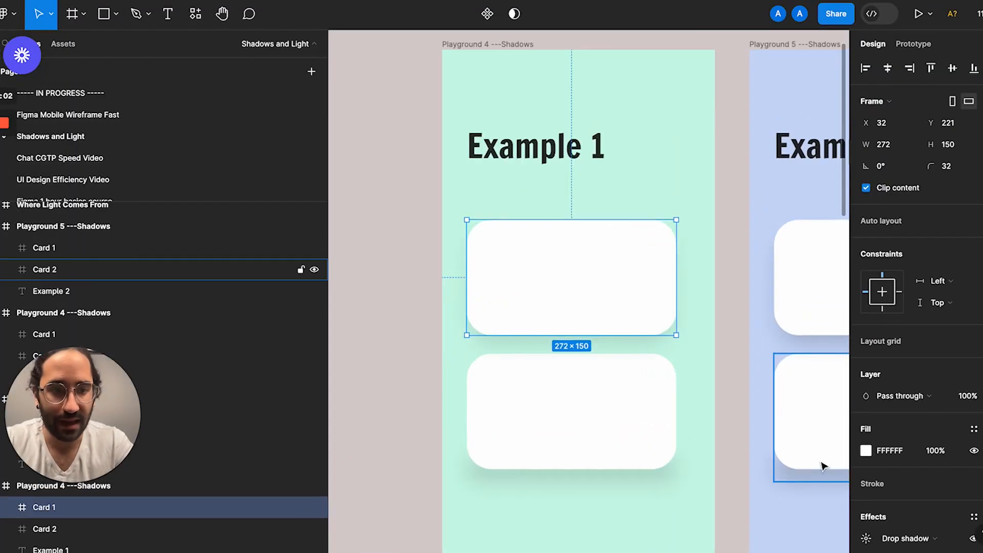
{"action": "left_click", "coordinate": [865, 451]}
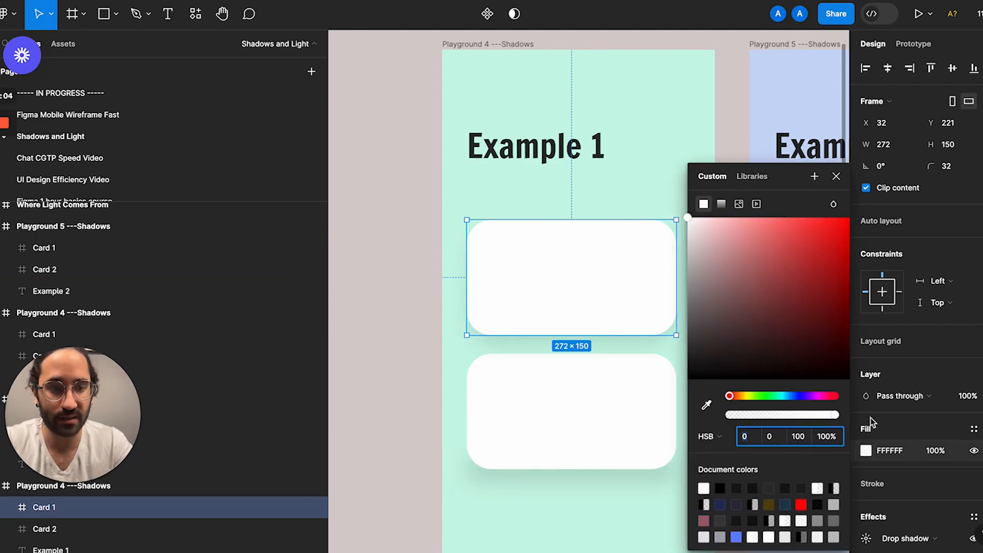
{"action": "left_click", "coordinate": [866, 539]}
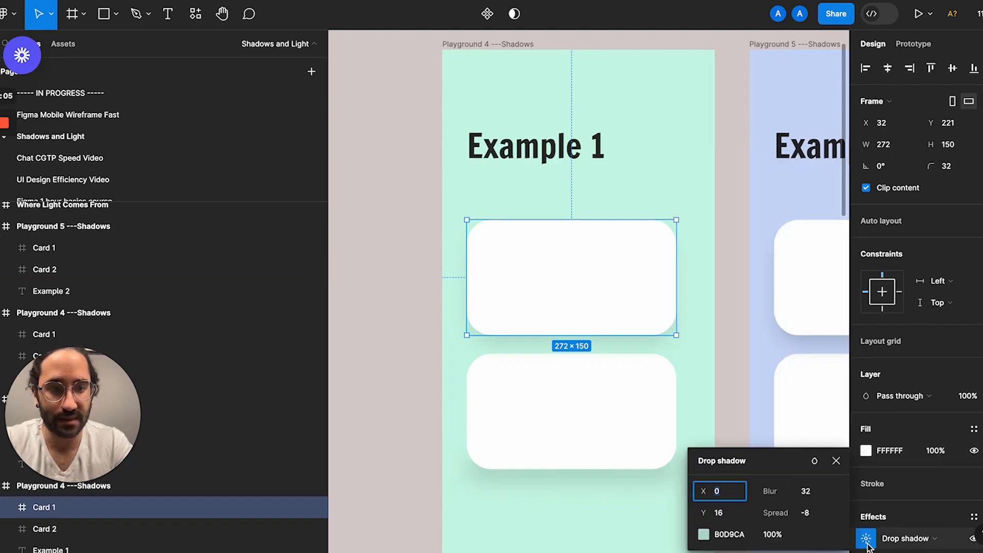
{"action": "left_click", "coordinate": [703, 534]}
{"action": "left_click_drag", "start_coordinate": [613, 396], "coordinate": [567, 396]}
{"action": "left_click", "coordinate": [386, 288]}
Step: Fill the first card in the green Example 1 frame with the mint C9F7E6 sampled from the frame's background
{"action": "scroll", "coordinate": [511, 323], "scroll_direction": "up", "scroll_amount": 10}
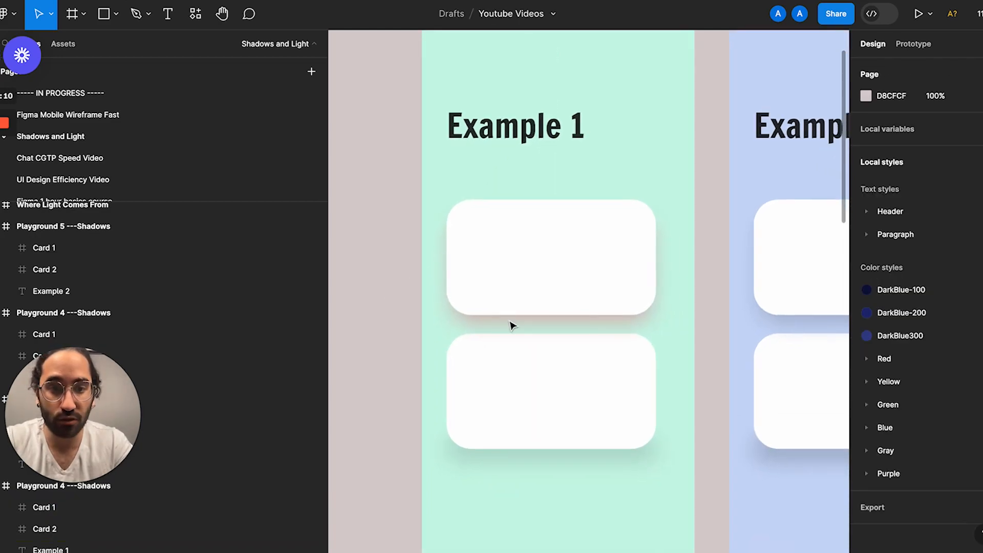
{"action": "scroll", "coordinate": [559, 366], "scroll_direction": "down", "scroll_amount": 3}
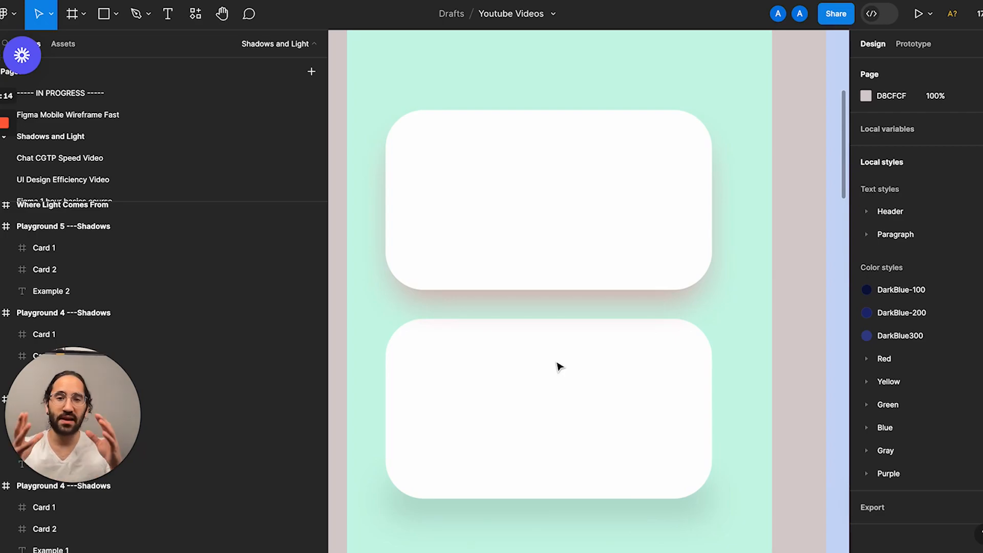
{"action": "left_click", "coordinate": [581, 176]}
{"action": "scroll", "coordinate": [649, 233], "scroll_direction": "down", "scroll_amount": 2}
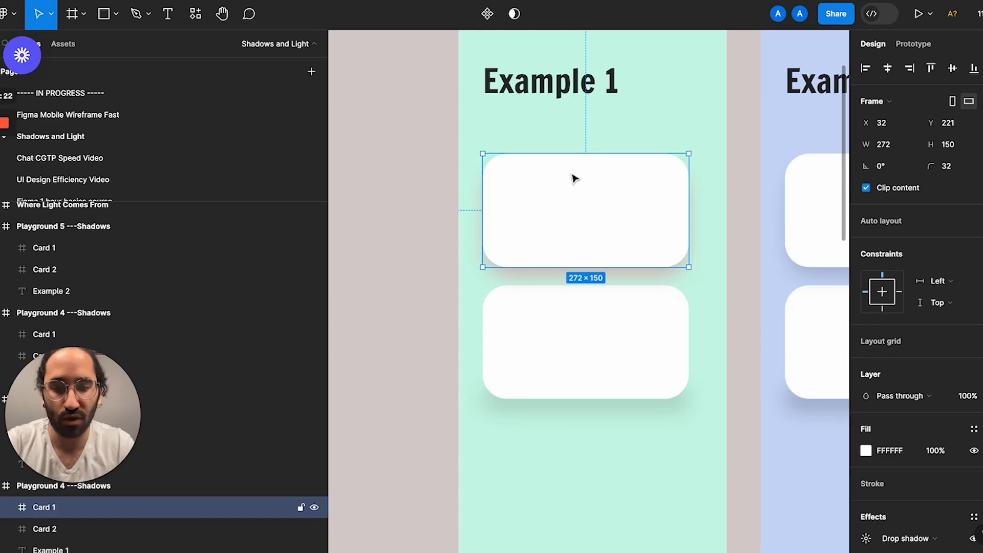
{"action": "key", "text": "i"}
{"action": "left_click", "coordinate": [544, 132]}
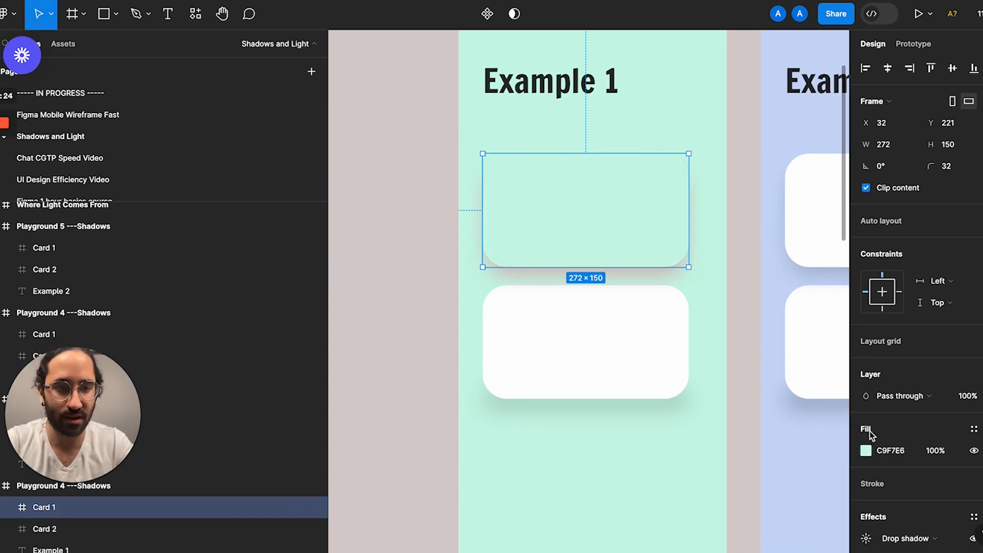
Step: Undo the first card's mint fill and sample the frame's mint background C9F7E6 as its drop shadow colour
{"action": "key", "text": "ctrl+z"}
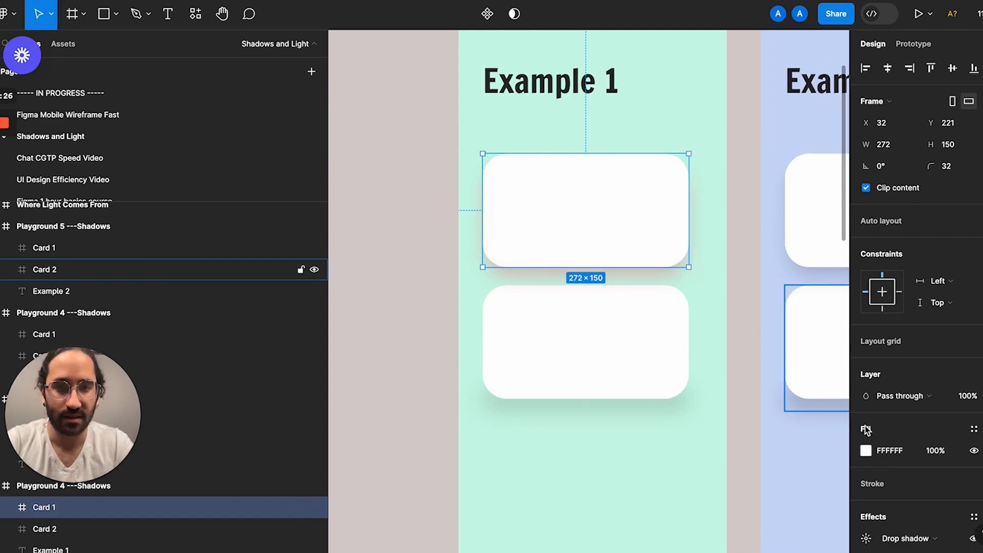
{"action": "left_click", "coordinate": [865, 538]}
{"action": "left_click", "coordinate": [703, 534]}
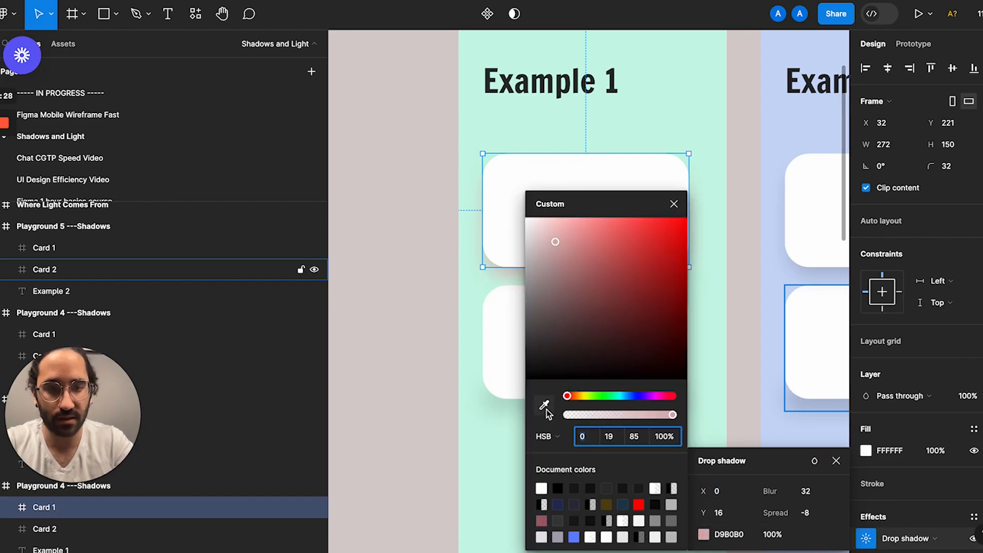
{"action": "left_click", "coordinate": [544, 405]}
{"action": "left_click", "coordinate": [465, 259]}
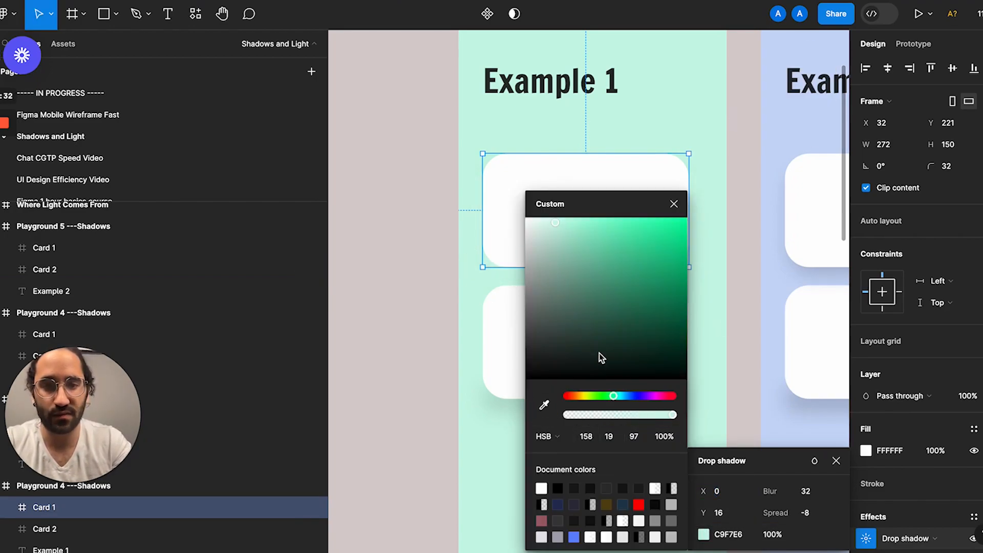
Step: Darken the first card's shadow colour to HSB 158, 19, 92, trying a saturation of 14 on the way, and close the shadow settings
{"action": "left_click", "coordinate": [610, 436]}
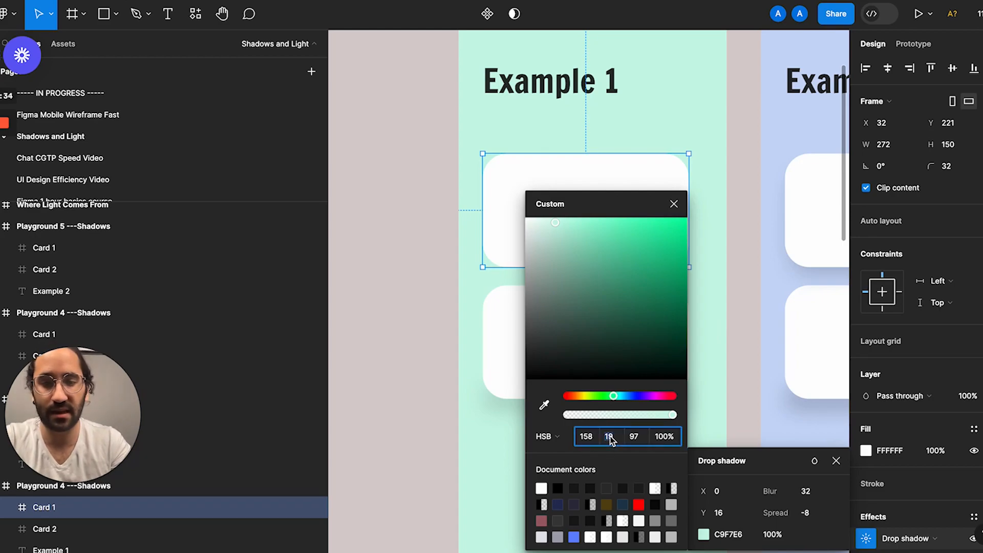
{"action": "type", "text": "14"}
{"action": "key", "text": "Return"}
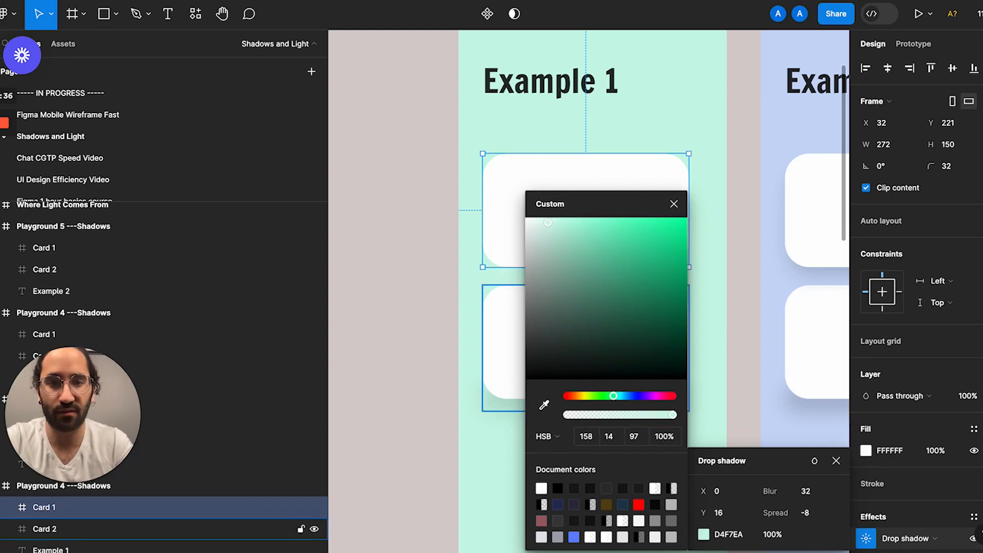
{"action": "left_click", "coordinate": [634, 439]}
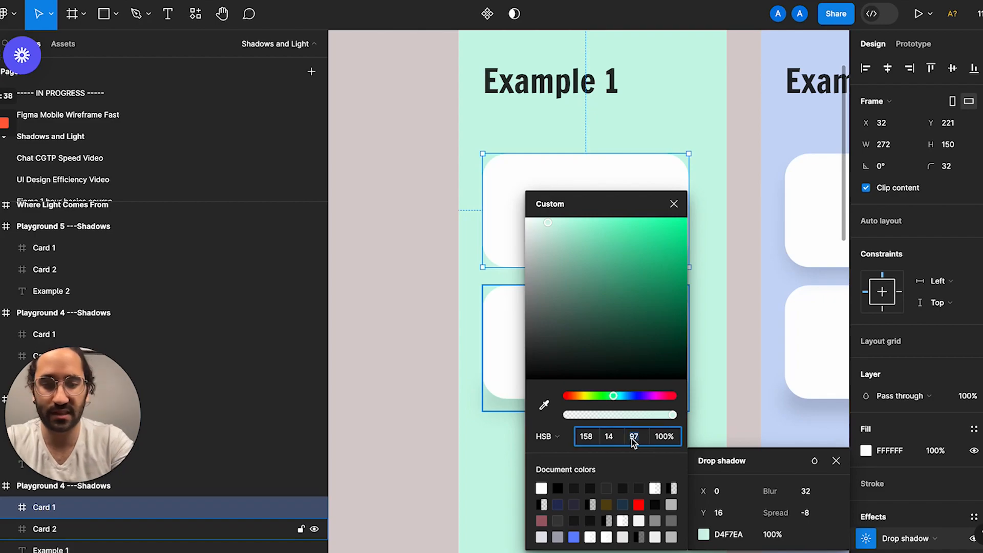
{"action": "type", "text": "92"}
{"action": "key", "text": "Return"}
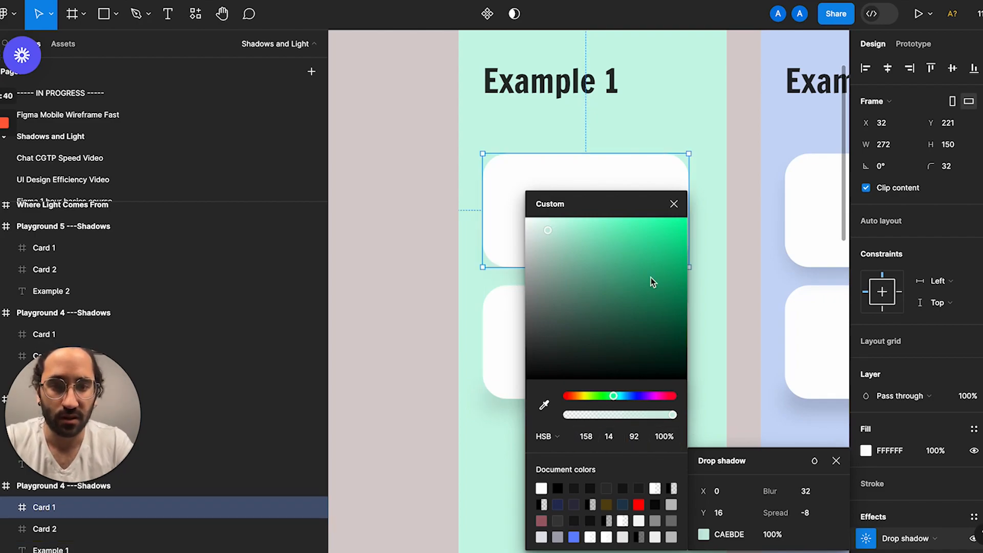
{"action": "left_click", "coordinate": [609, 436]}
{"action": "type", "text": "19"}
{"action": "key", "text": "Return"}
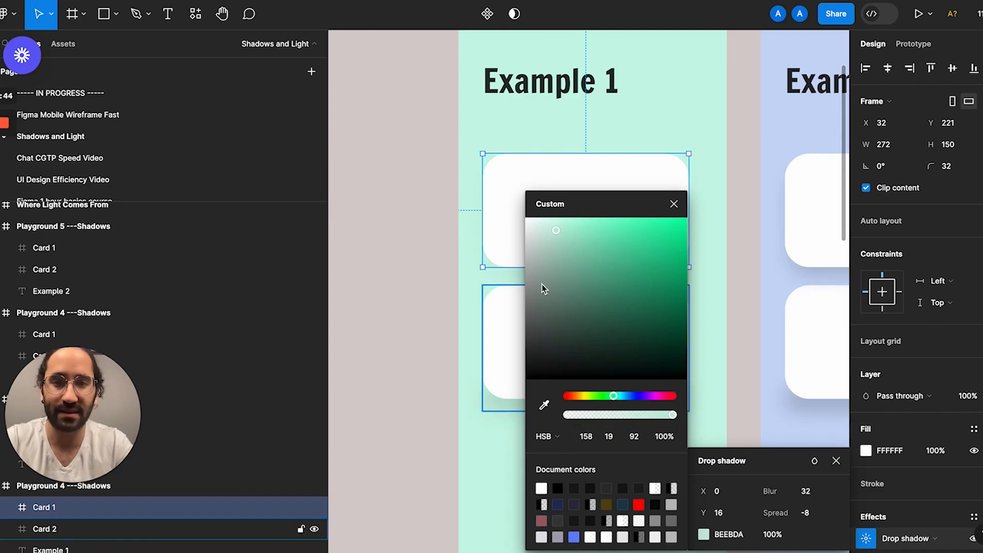
{"action": "left_click_drag", "start_coordinate": [651, 213], "coordinate": [849, 205]}
{"action": "left_click", "coordinate": [744, 137]}
{"action": "left_click", "coordinate": [600, 229]}
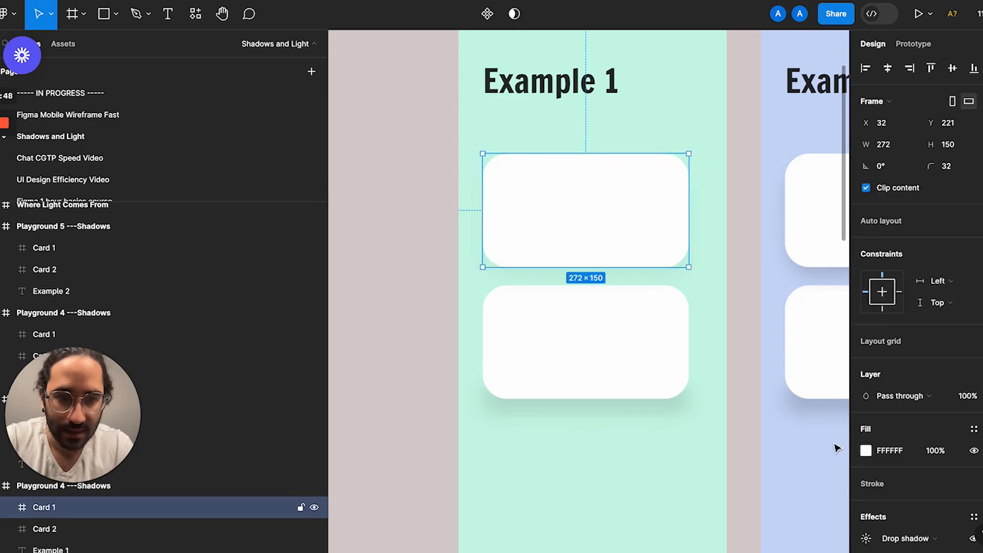
Step: Shift the first card's drop shadow colour to a slightly darker green at HSB 158, 21, 90
{"action": "left_click", "coordinate": [865, 538]}
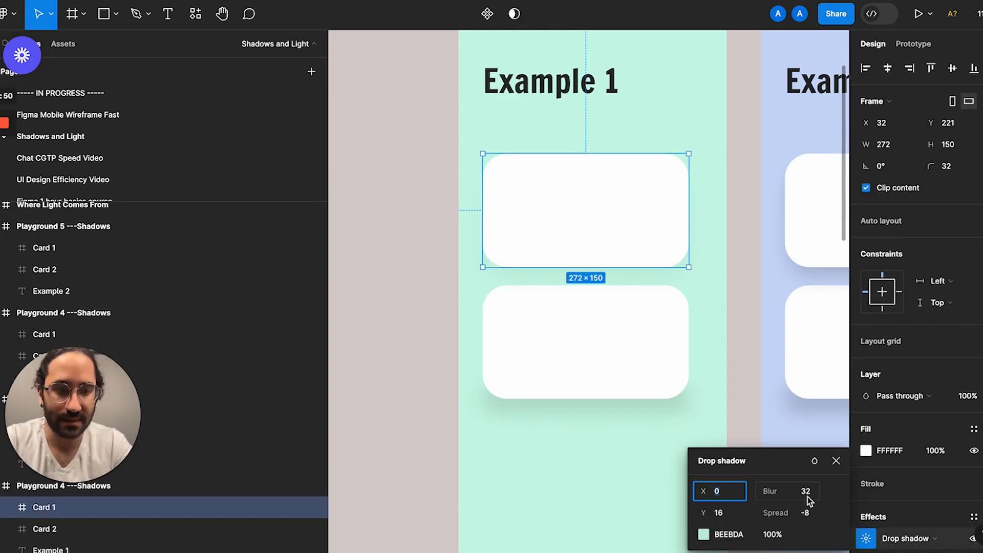
{"action": "left_click", "coordinate": [705, 540]}
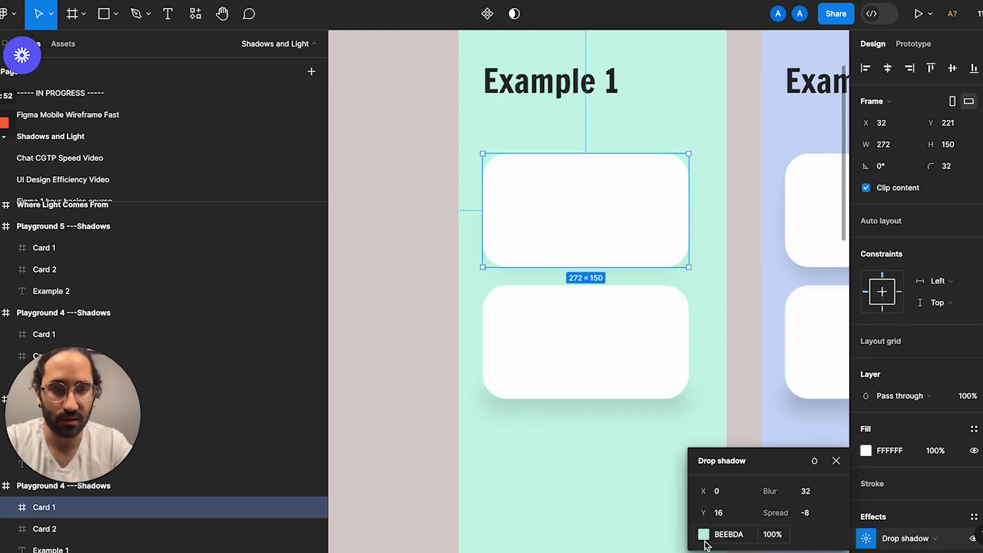
{"action": "left_click", "coordinate": [704, 537]}
{"action": "left_click_drag", "start_coordinate": [582, 207], "coordinate": [748, 208]}
{"action": "scroll", "coordinate": [618, 221], "scroll_direction": "up", "scroll_amount": 5}
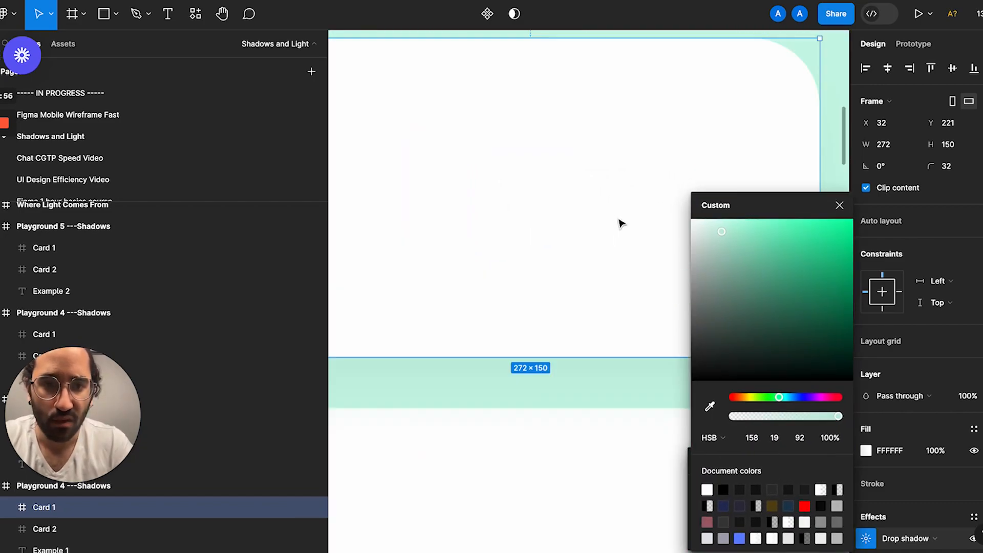
{"action": "scroll", "coordinate": [614, 225], "scroll_direction": "down", "scroll_amount": 3}
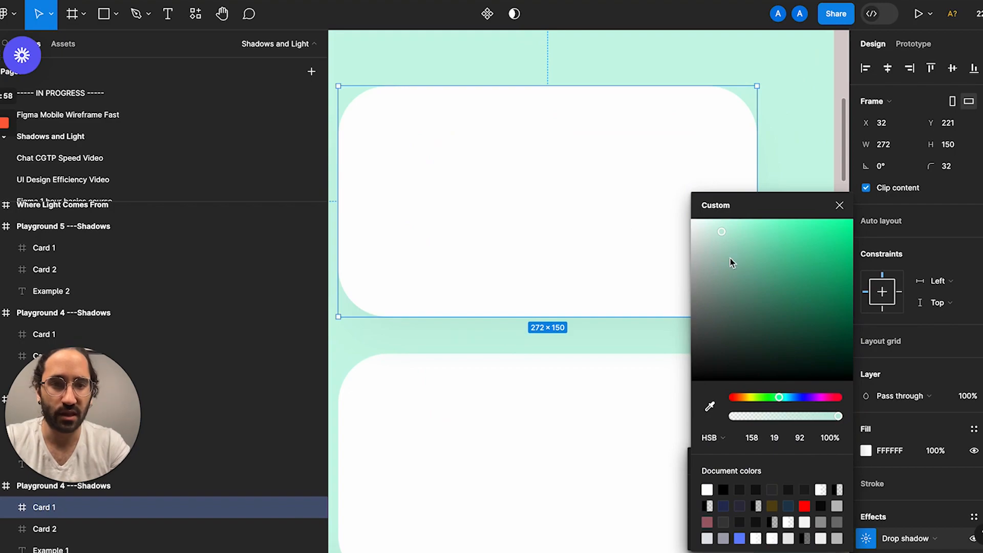
{"action": "mouse_move", "coordinate": [723, 235]}
{"action": "left_mouse_down"}
{"action": "mouse_move", "coordinate": [729, 243]}
{"action": "mouse_move", "coordinate": [724, 231]}
{"action": "left_mouse_up"}
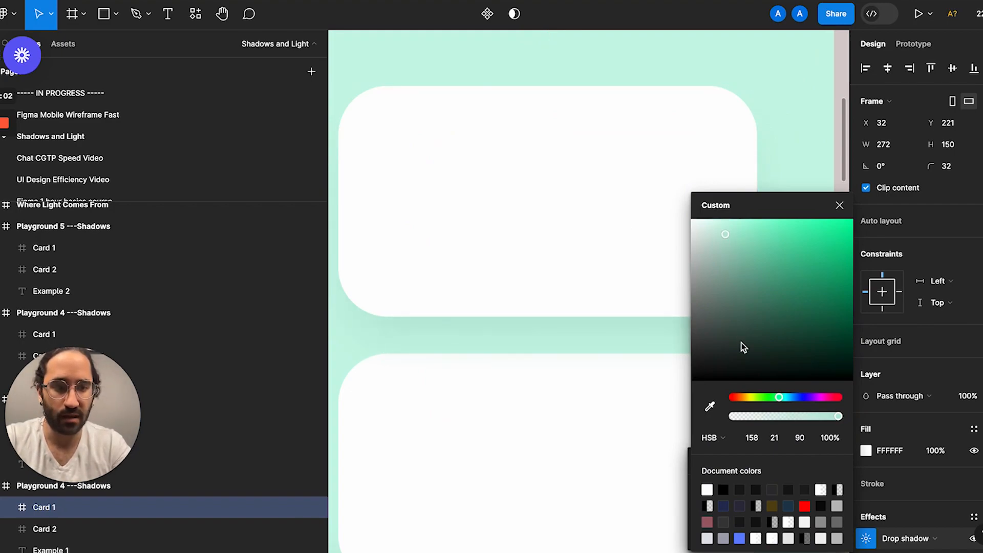
Step: Set the saturation of the first card's shadow colour to 19 and deselect the card
{"action": "left_click", "coordinate": [778, 439]}
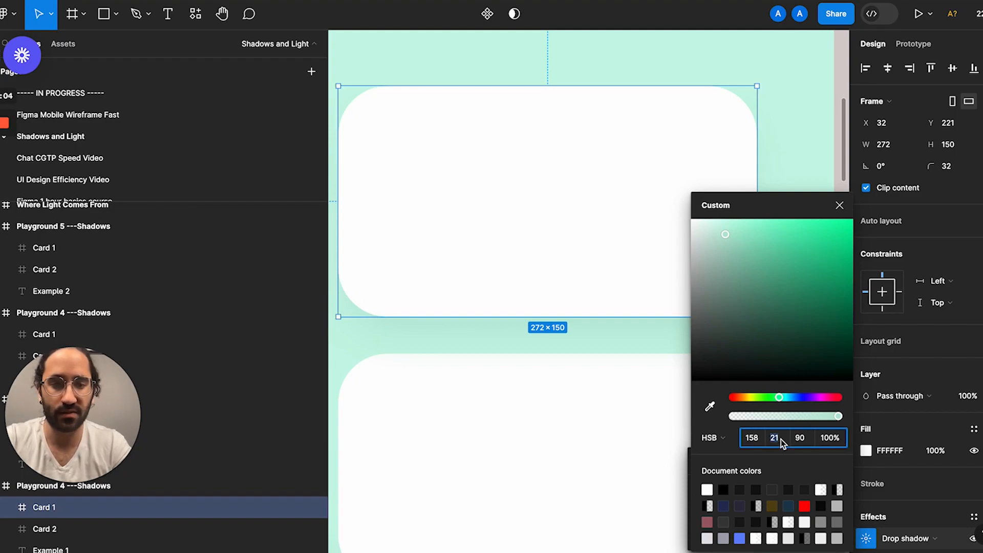
{"action": "left_click", "coordinate": [806, 440]}
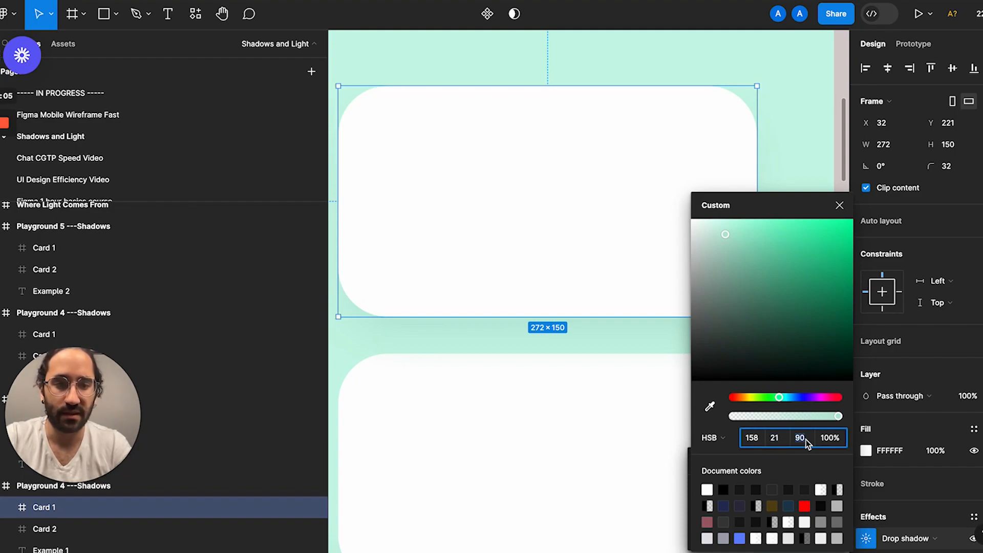
{"action": "left_click", "coordinate": [775, 439]}
{"action": "type", "text": "19"}
{"action": "key", "text": "Return"}
{"action": "left_click", "coordinate": [437, 342]}
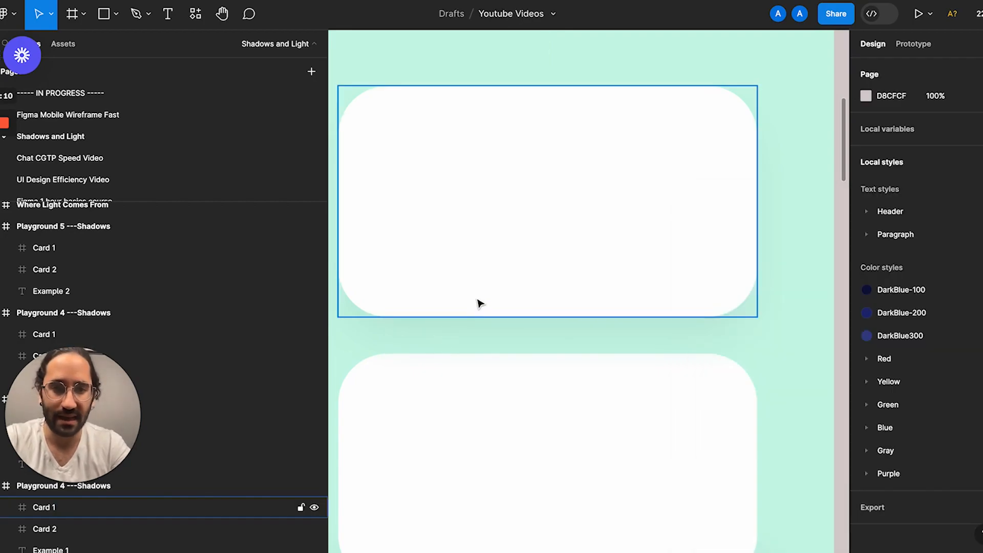
Step: Review the offset, blur and spread of the first card's drop shadow in the green Example 1 frame
{"action": "scroll", "coordinate": [706, 381], "scroll_direction": "down", "scroll_amount": 3}
{"action": "left_click", "coordinate": [666, 287]}
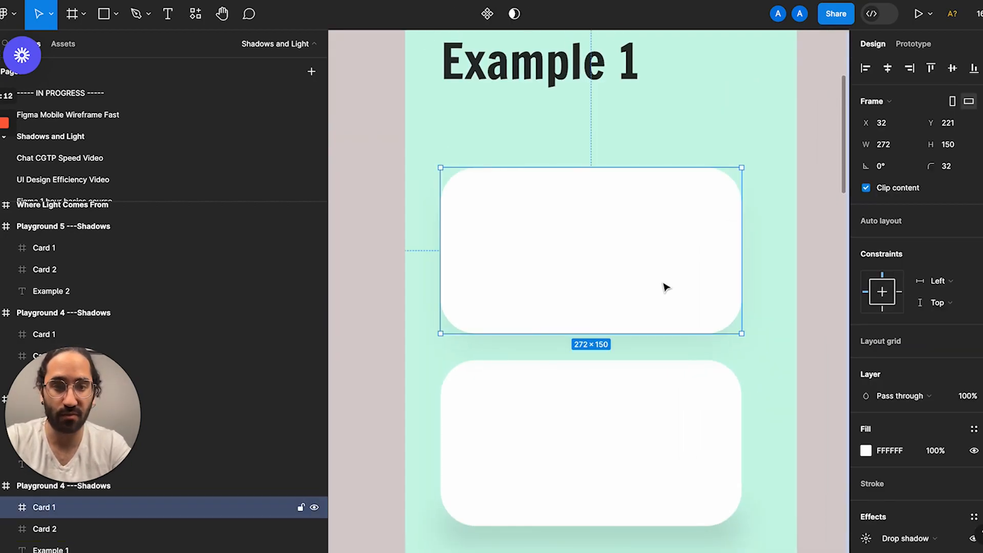
{"action": "left_click", "coordinate": [866, 539]}
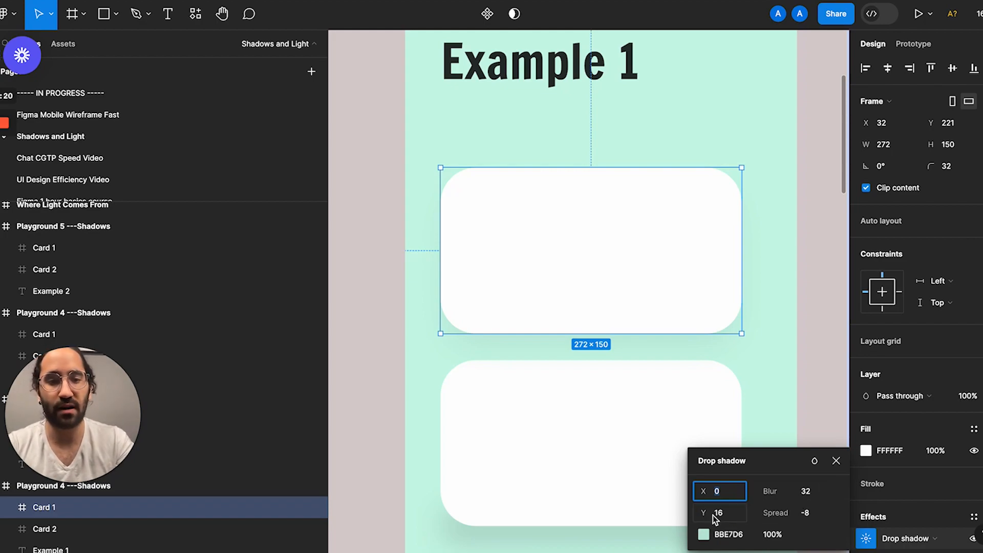
{"action": "left_click", "coordinate": [804, 514]}
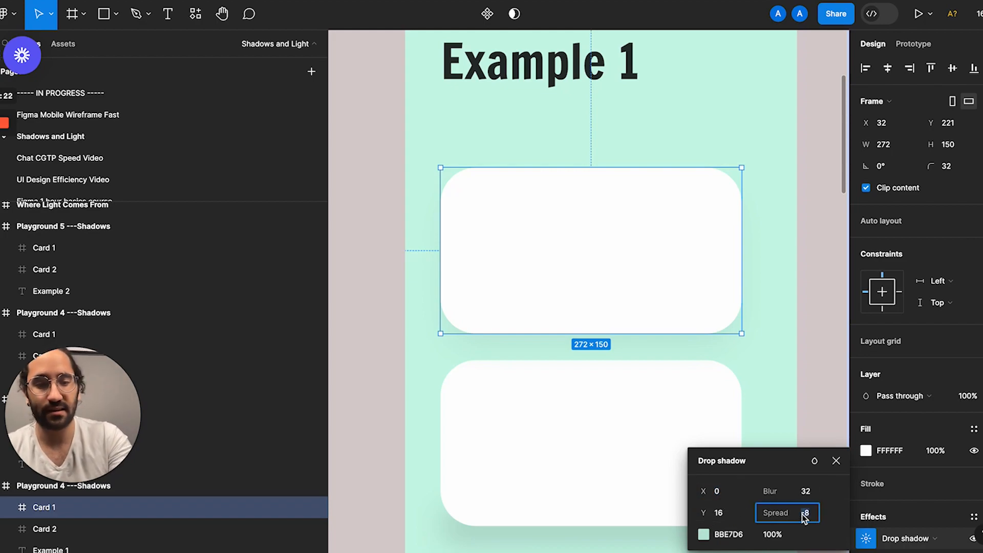
{"action": "left_click", "coordinate": [787, 296]}
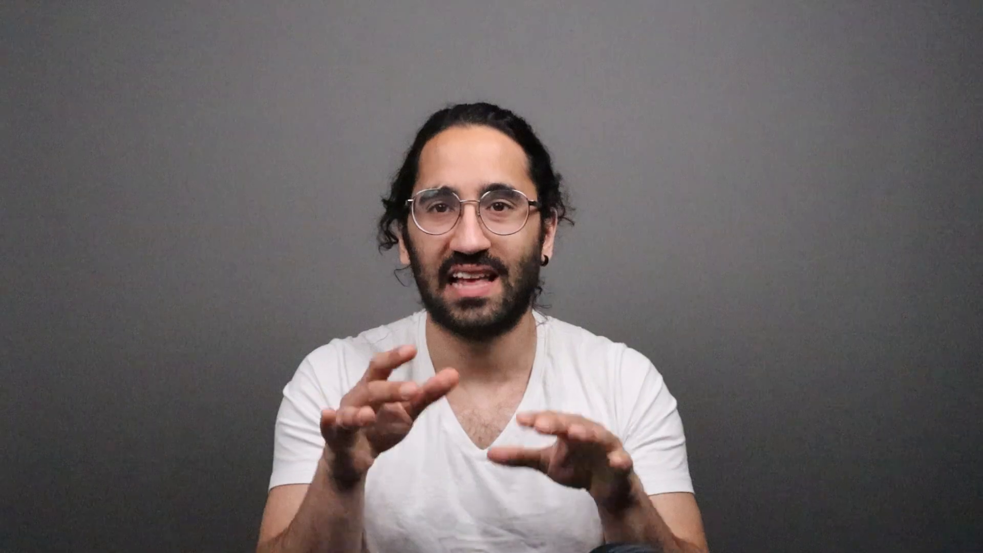